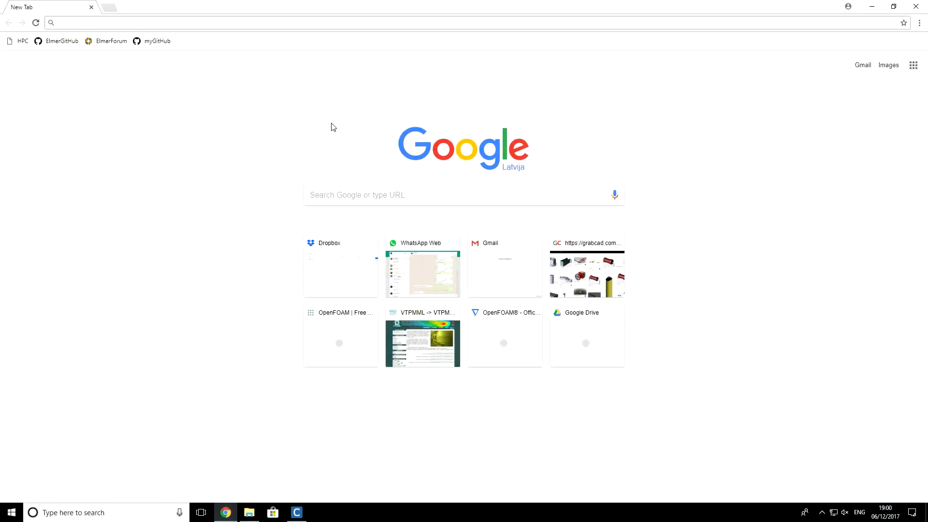
Search GrabCAD for 'inductor' and save the Inductor with billet files as a zip to Downloads
type("grabcad.c")
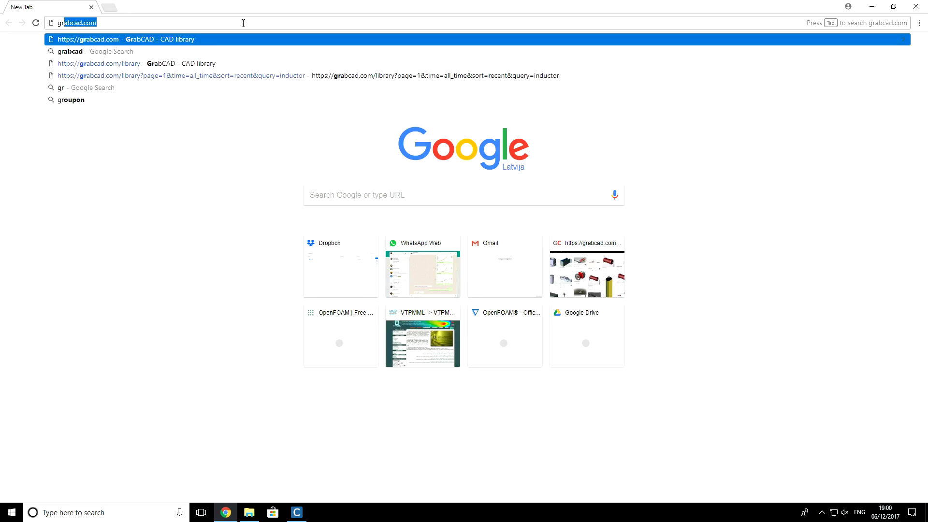
type("om")
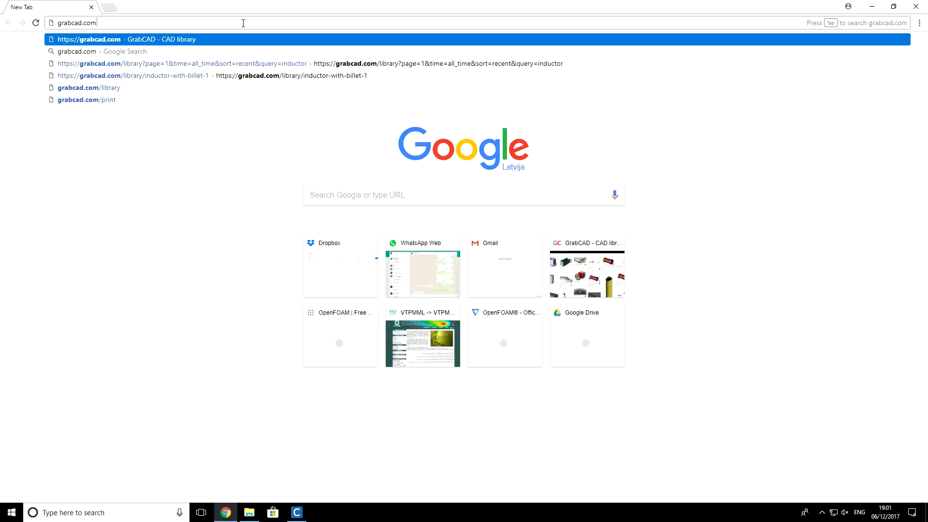
key("Return")
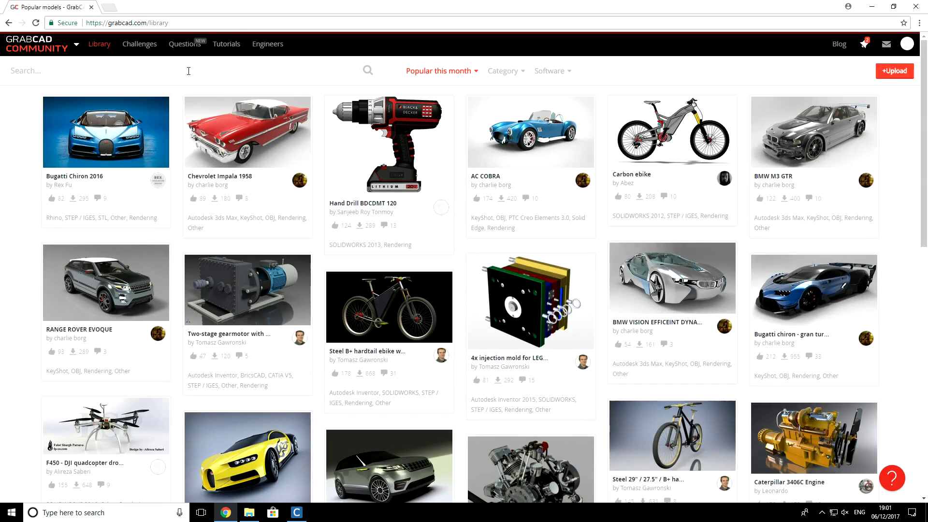
left_click(178, 74)
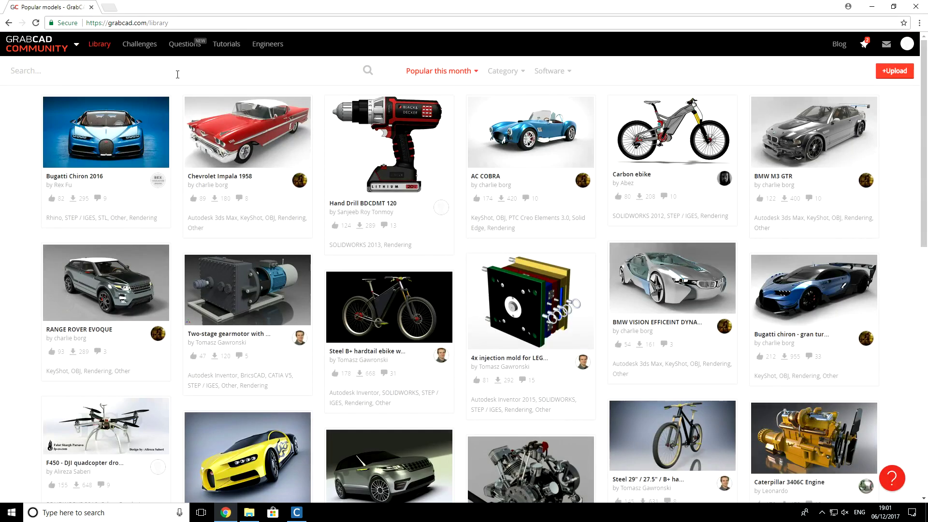
type("inductor")
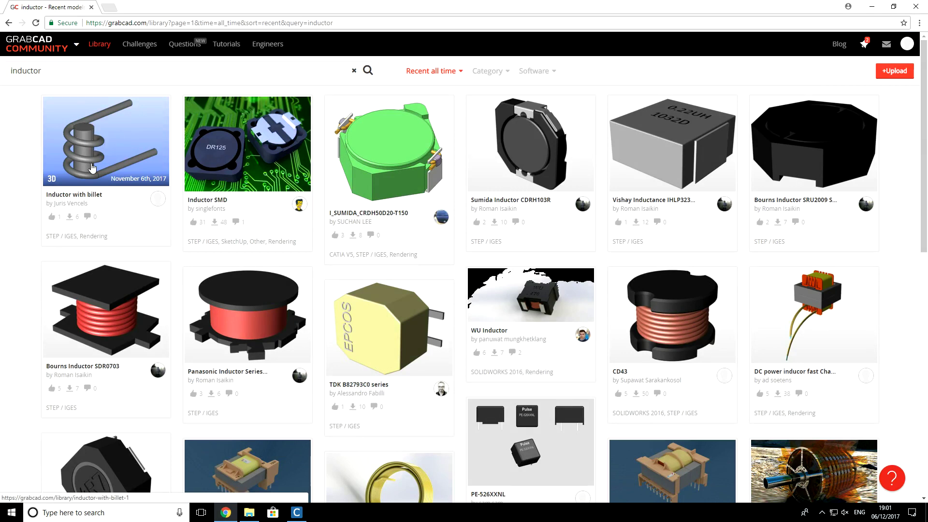
left_click(113, 172)
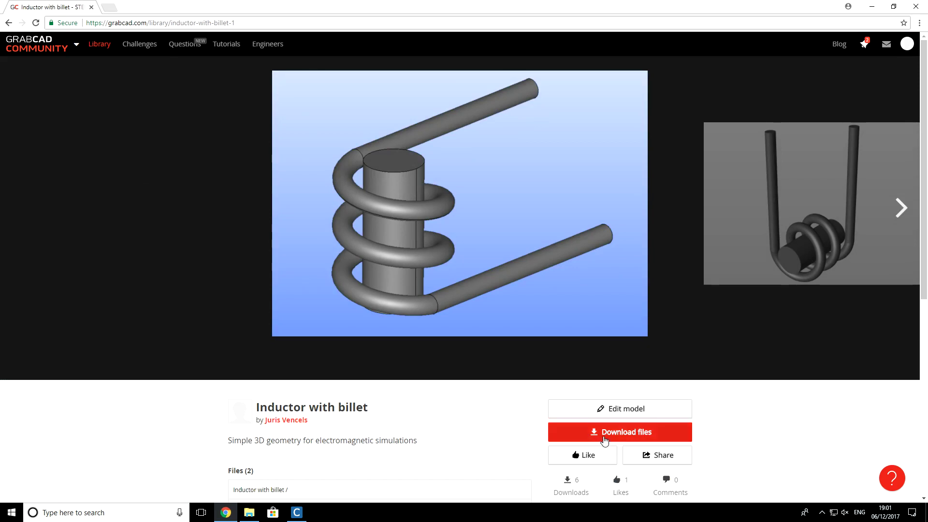
left_click(604, 435)
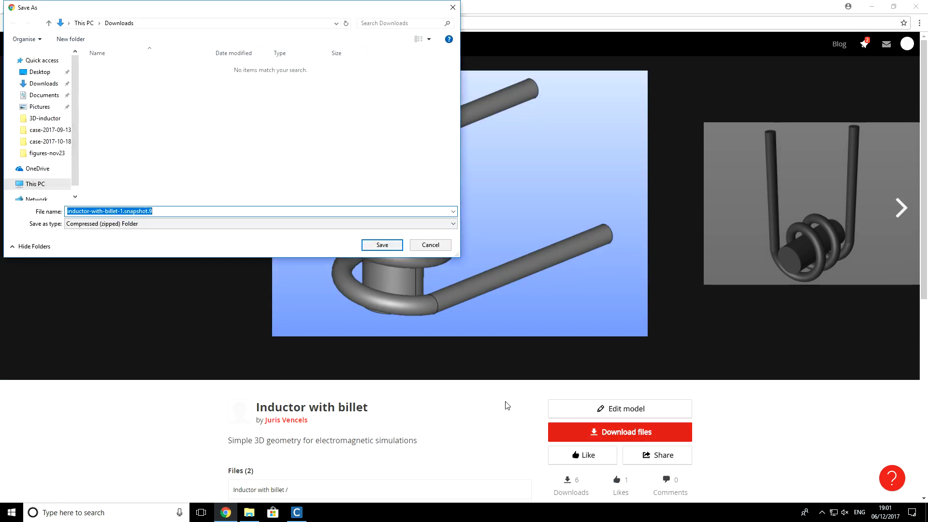
left_click(379, 245)
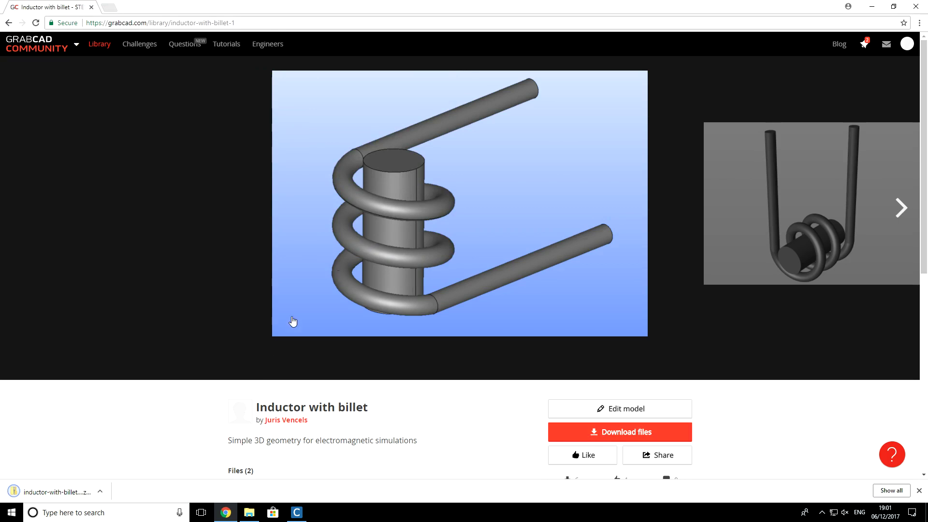
Extract the downloaded inductor zip in File Explorer, yielding Capture and inductor3D-v4
right_click(29, 486)
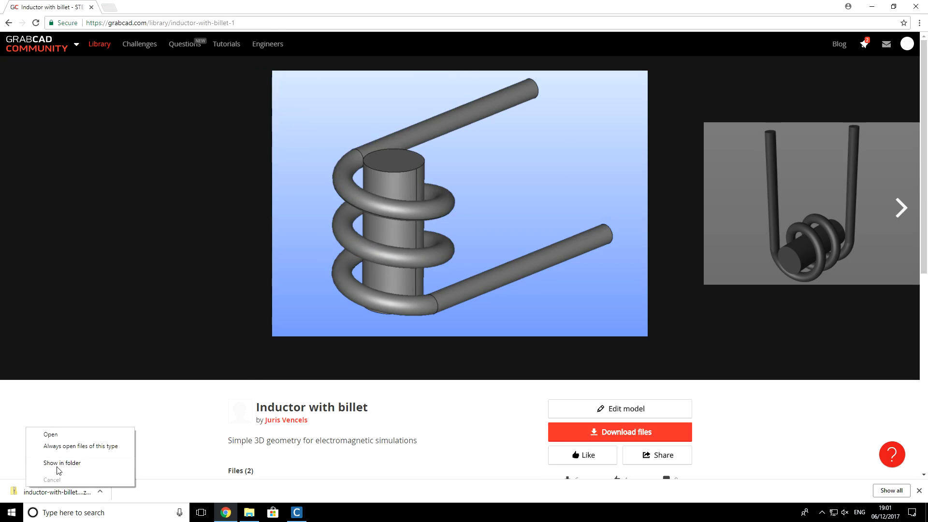
left_click(58, 468)
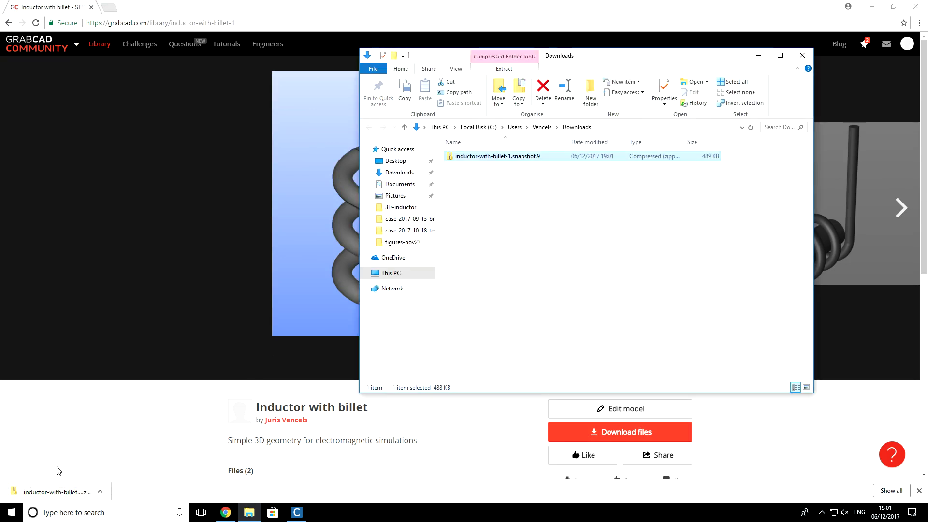
right_click(512, 159)
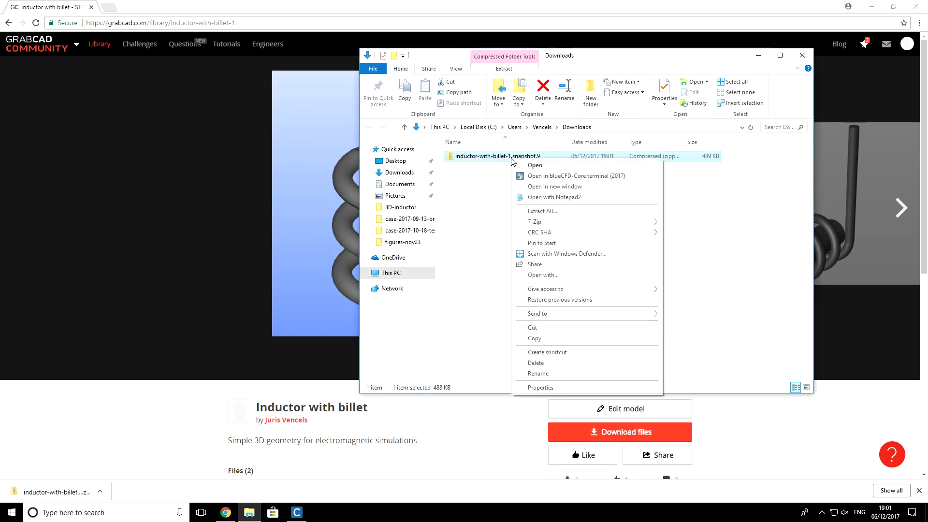
left_click(536, 212)
left_click(552, 350)
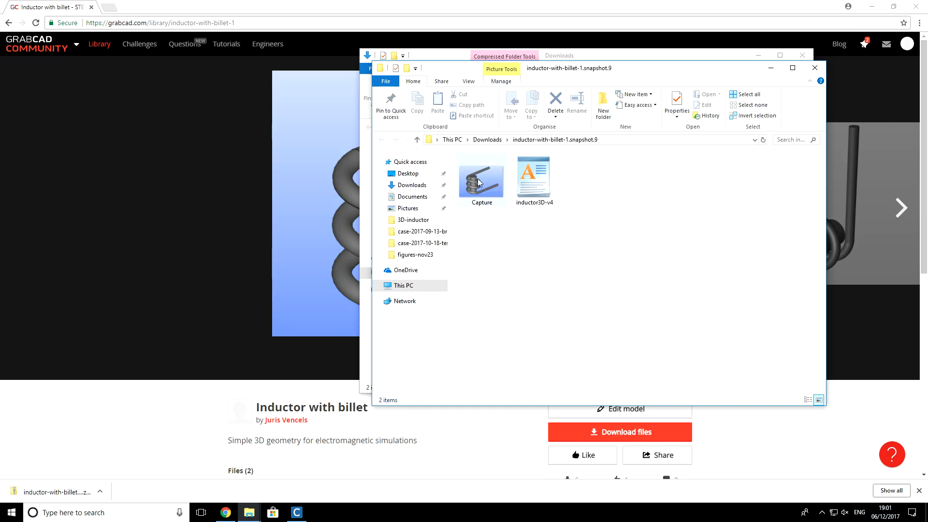
mouse_move(525, 187)
Add a 'Read CAD and create mesh' pre-processing step in CENOS Platform
left_click(297, 513)
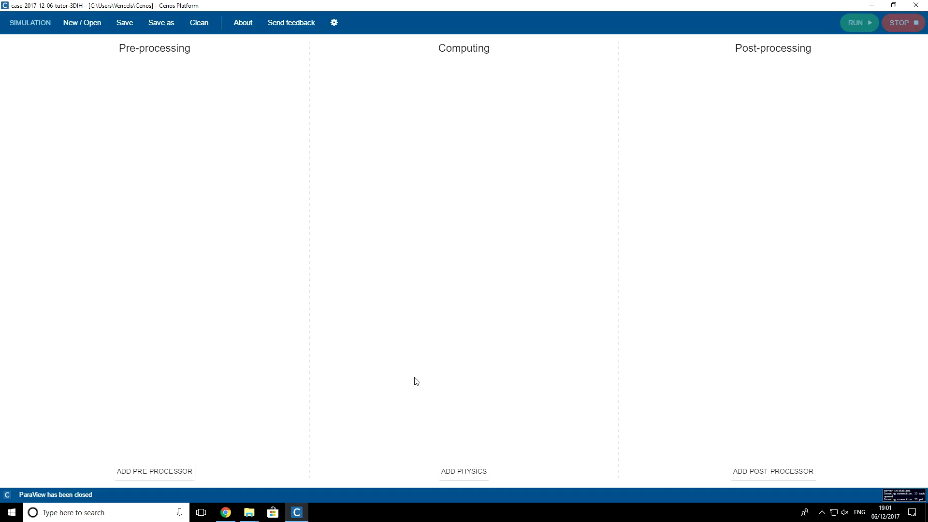
left_click(180, 472)
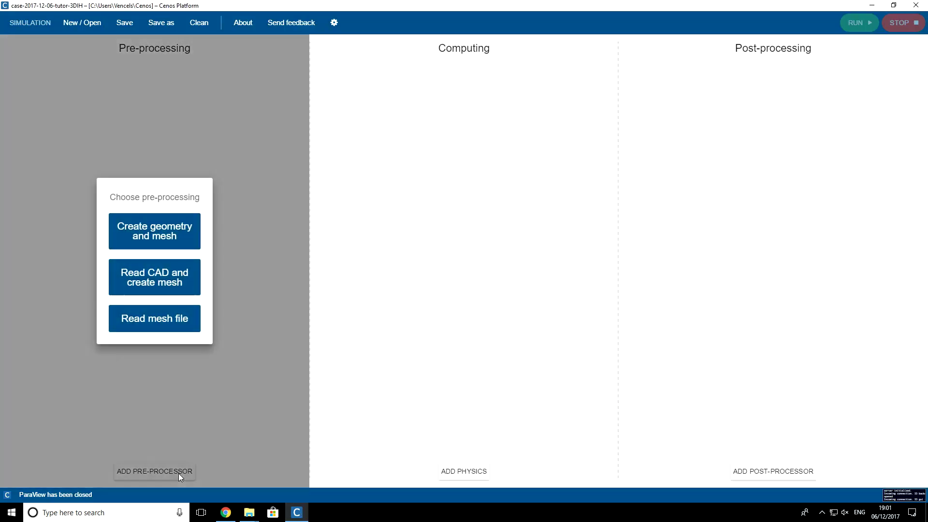
left_click(186, 288)
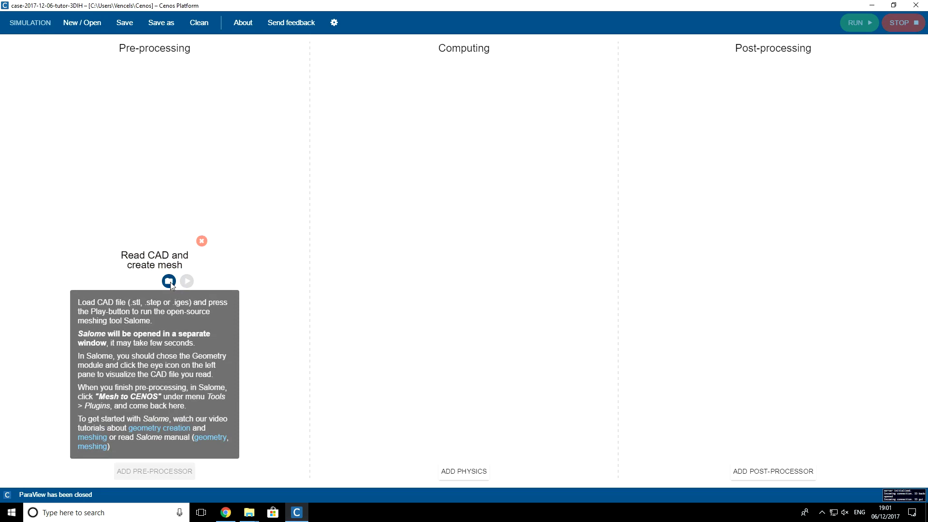
Load the inductor3D-v4 CAD file into the pre-processing step
left_click(172, 284)
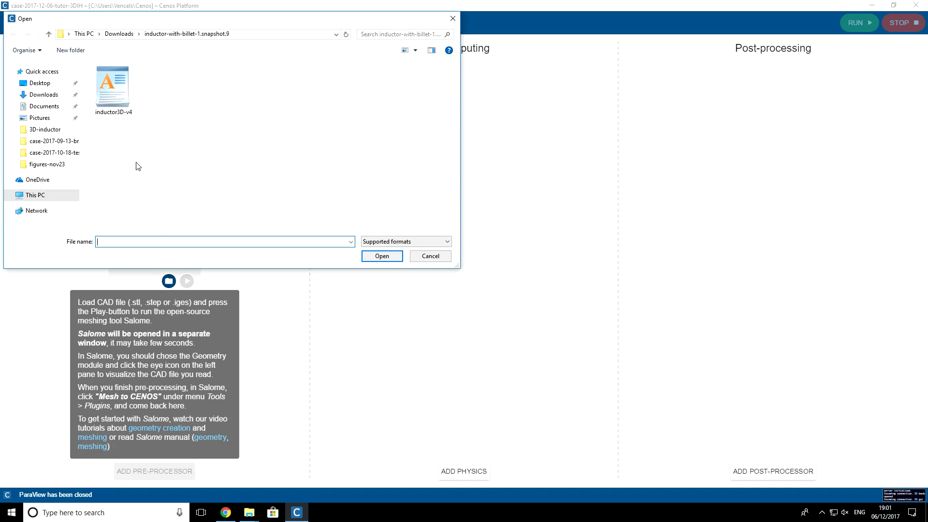
left_click(108, 103)
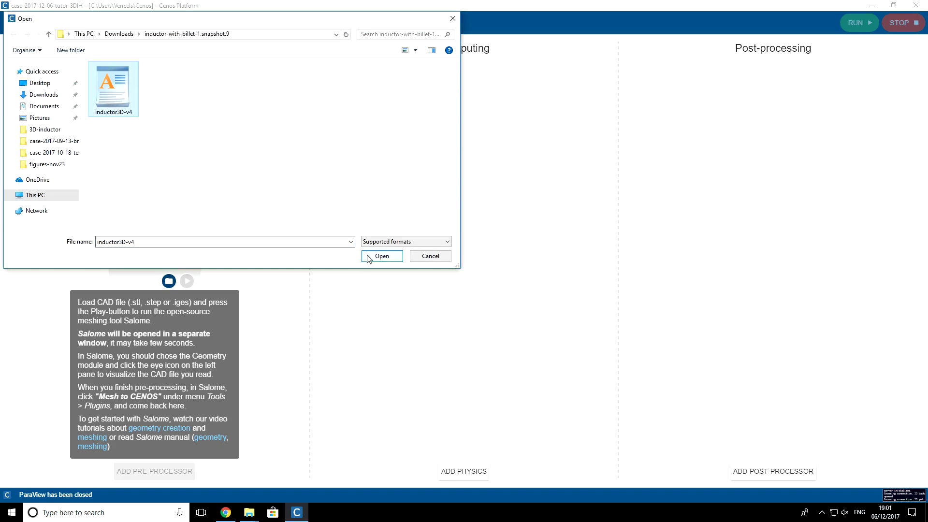
left_click(382, 256)
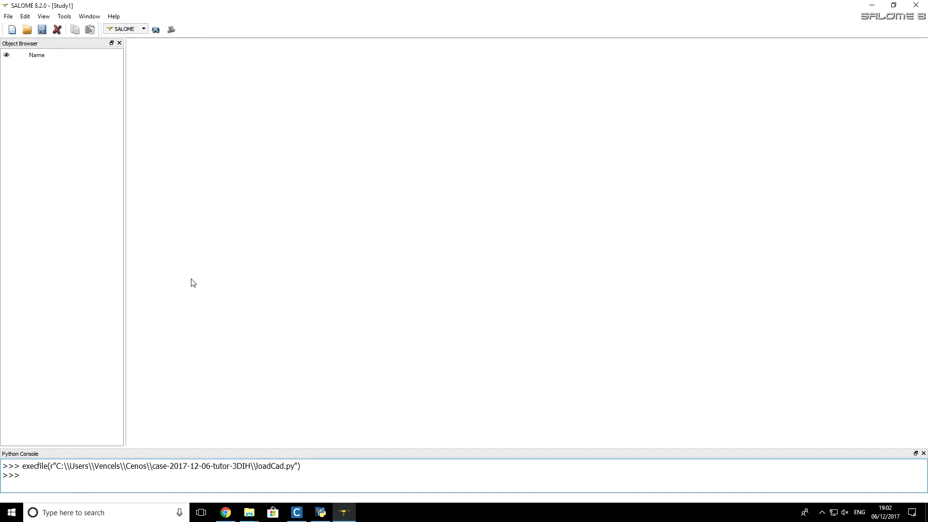
Switch SALOME to the Geometry module and display ImportedGeometry, the coil and billet, in 3D
left_click(133, 30)
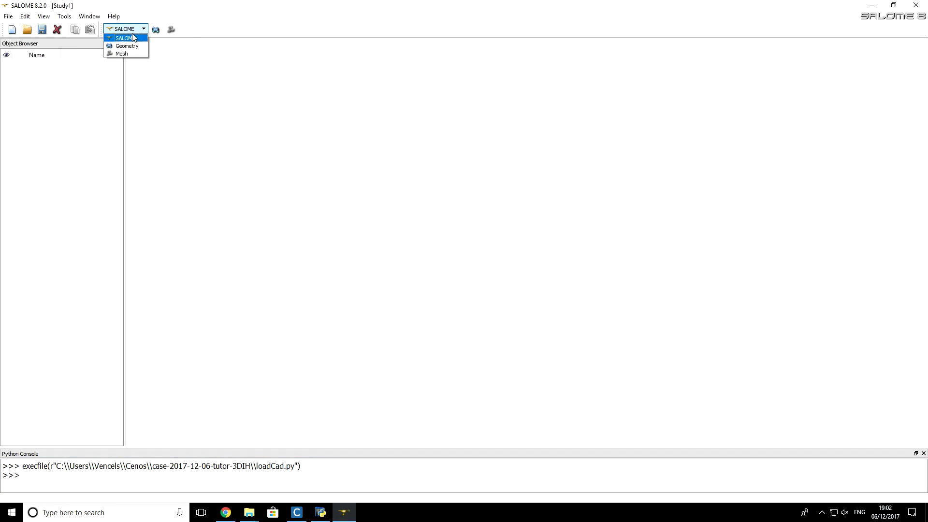
left_click(134, 47)
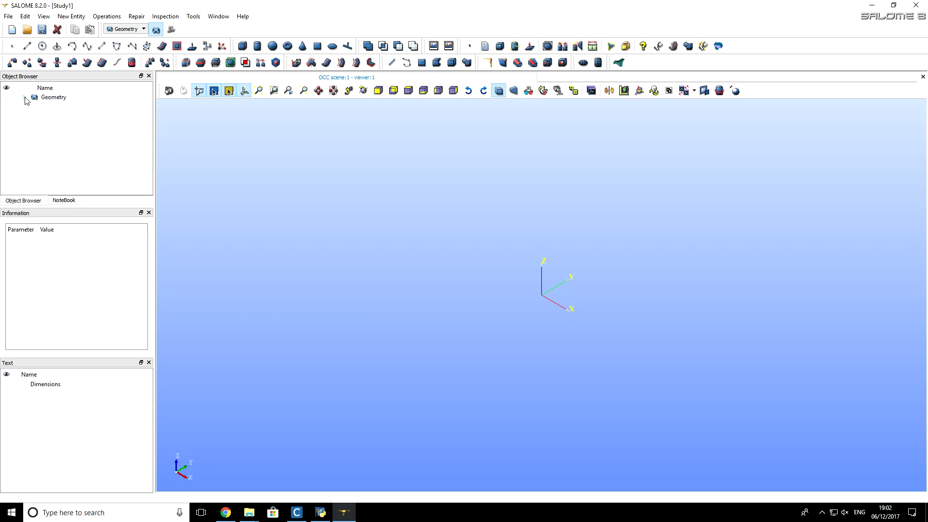
left_click(24, 99)
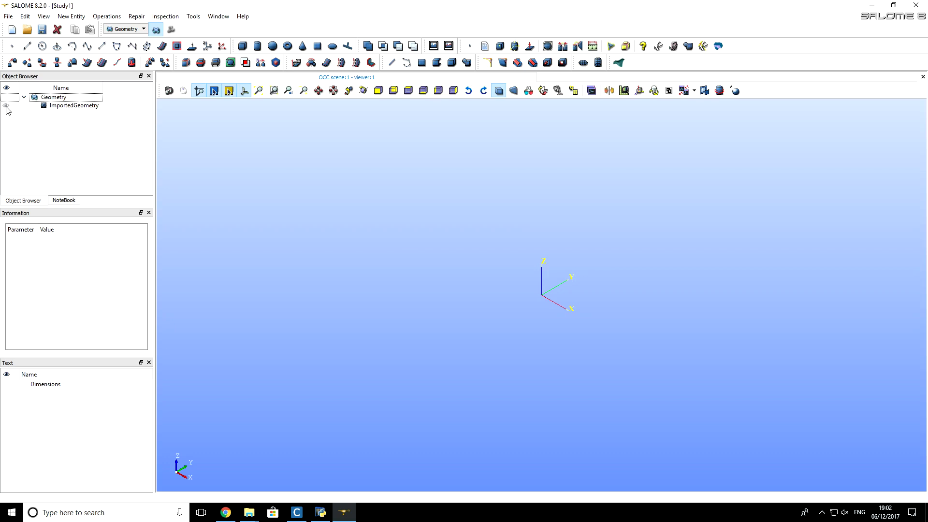
left_click(6, 105)
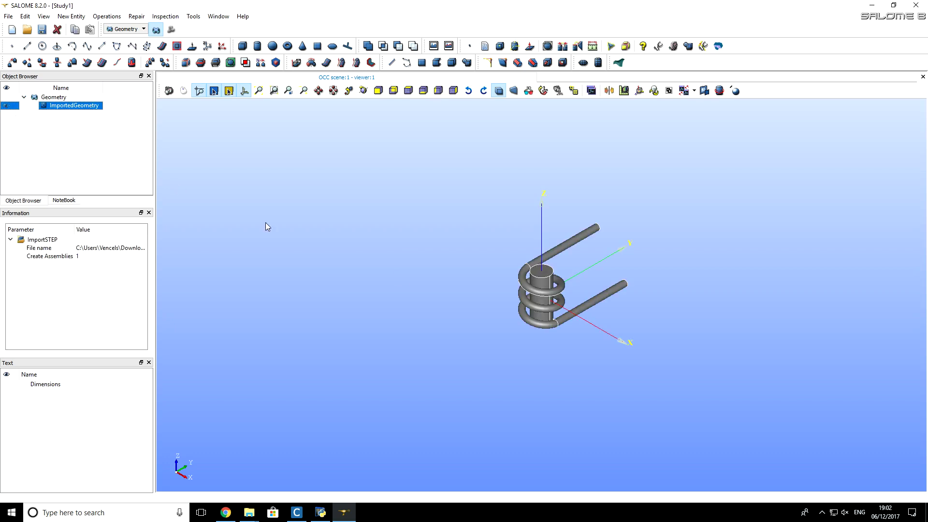
scroll(583, 295, "up", 8)
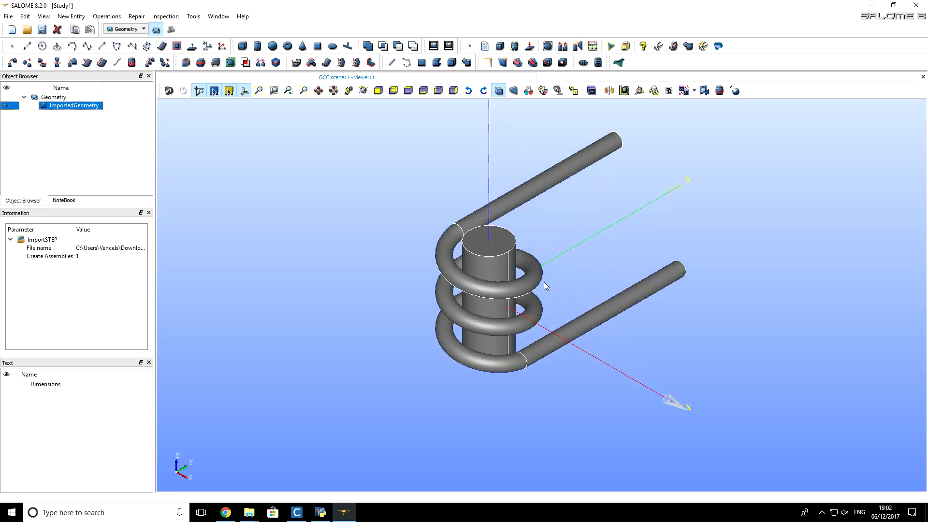
left_click(555, 283)
scroll(555, 283, "down", 5)
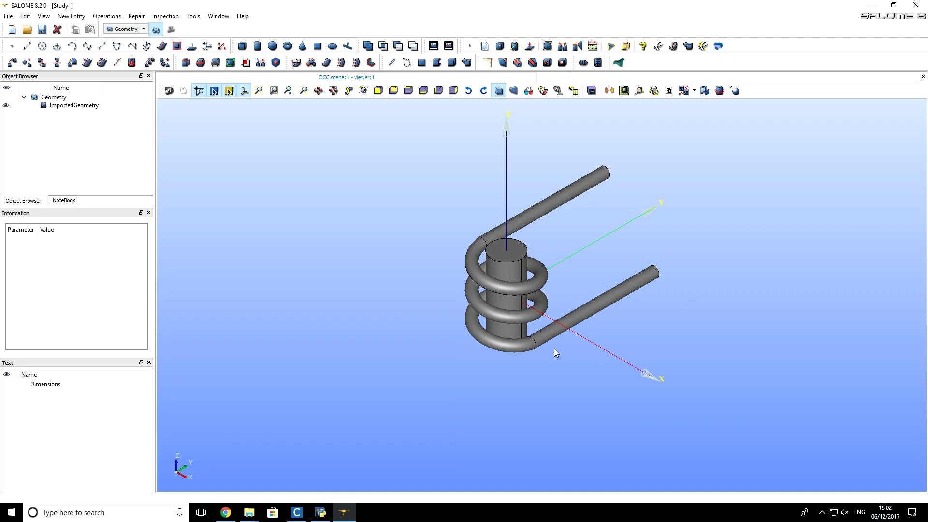
Create the point Vertex_1 at (250, 250, 250)
left_click(11, 47)
left_click(483, 265)
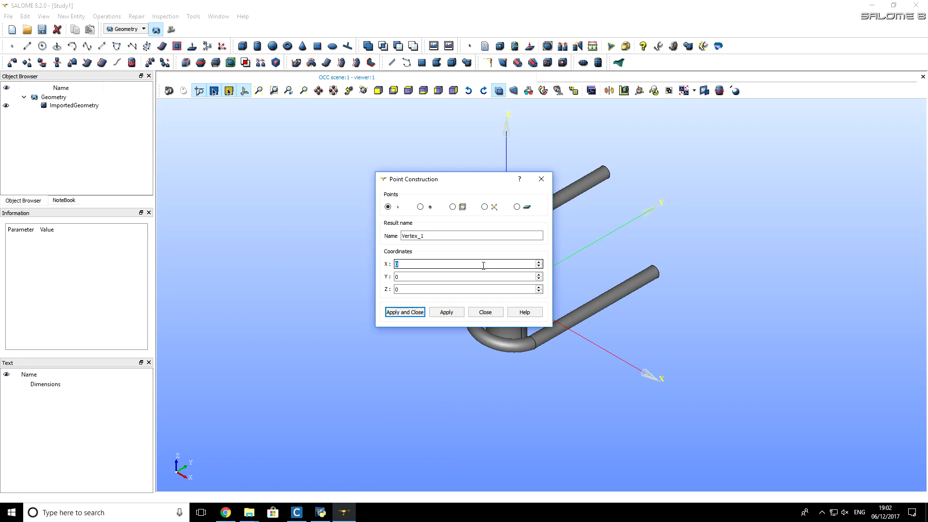
type("250")
double_click(480, 279)
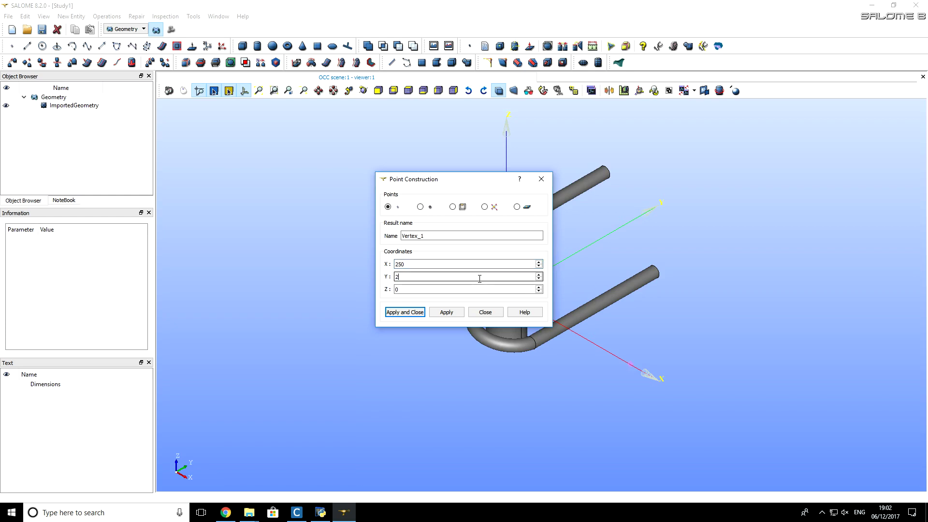
double_click(470, 290)
type("250")
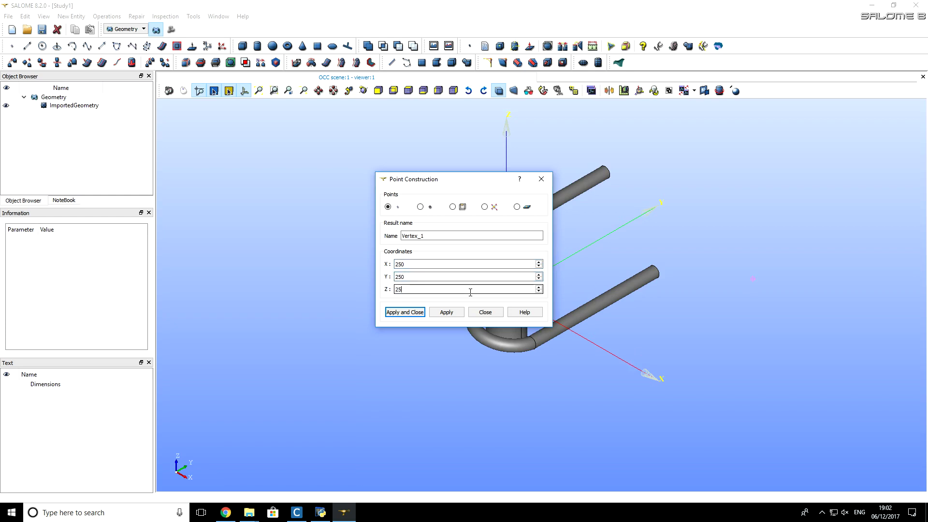
left_click(458, 313)
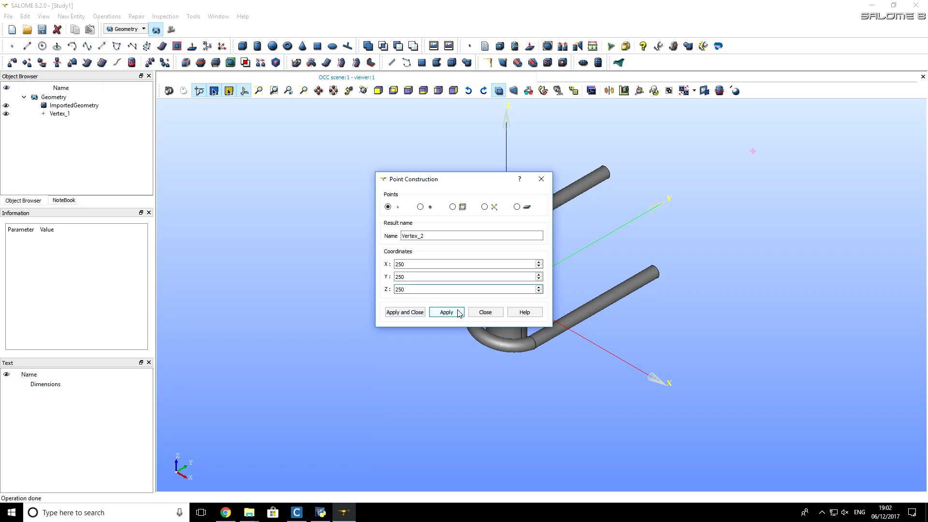
Create Vertex_2 at (-250, -250, -250) and close point construction
left_click(396, 265)
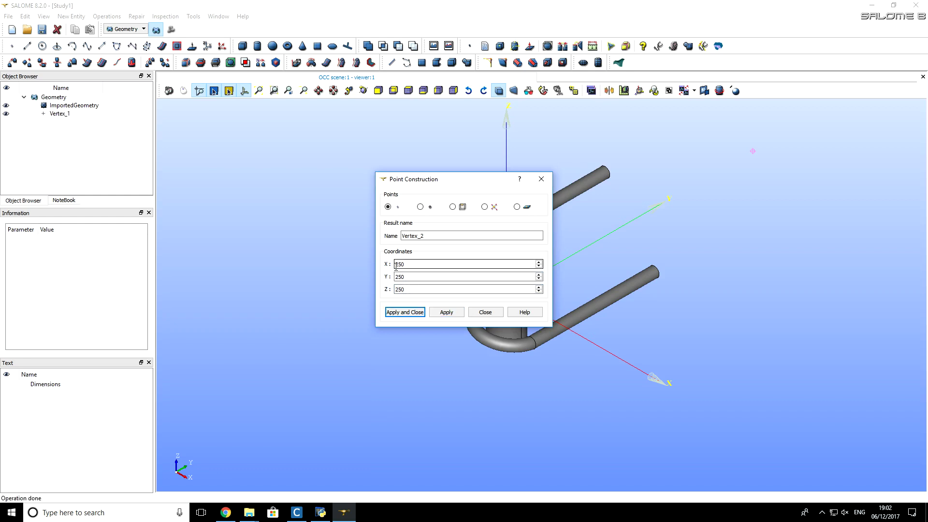
left_click(396, 277)
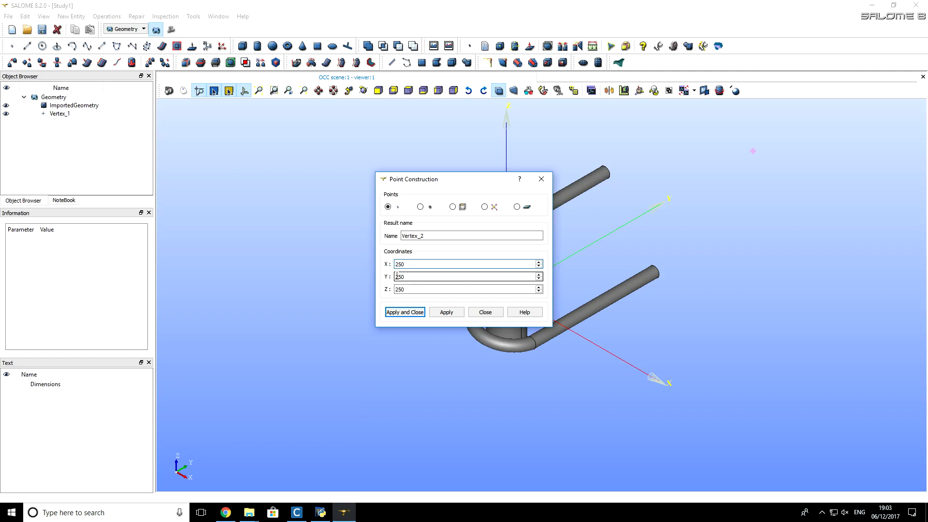
type("-")
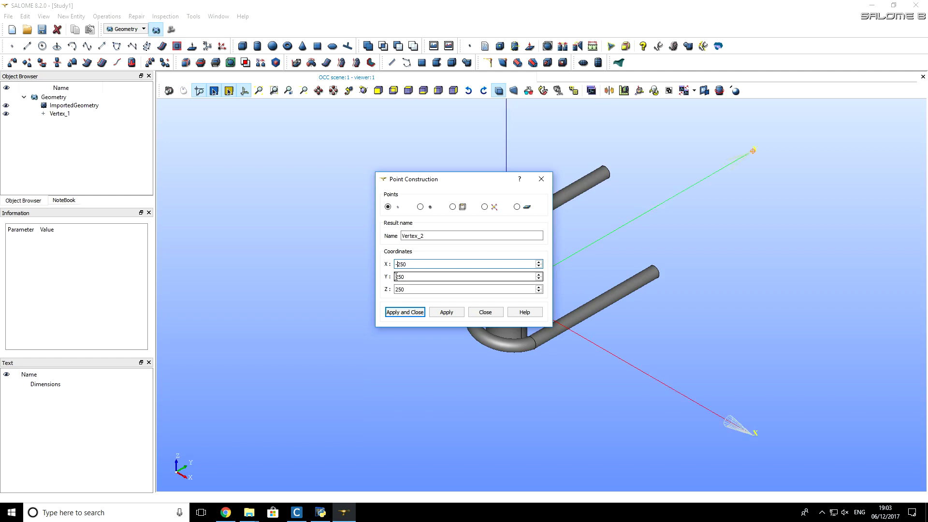
type("-")
left_click(396, 289)
type("-")
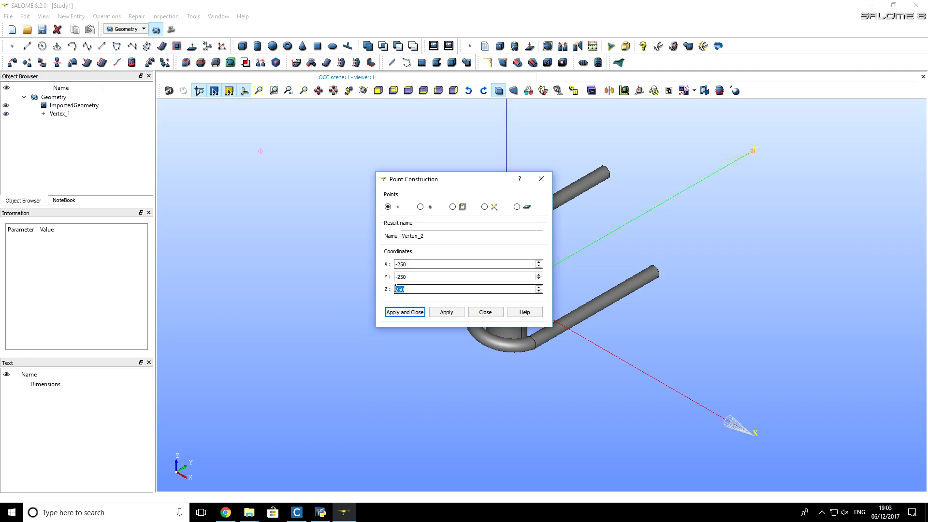
type("25")
left_click(418, 313)
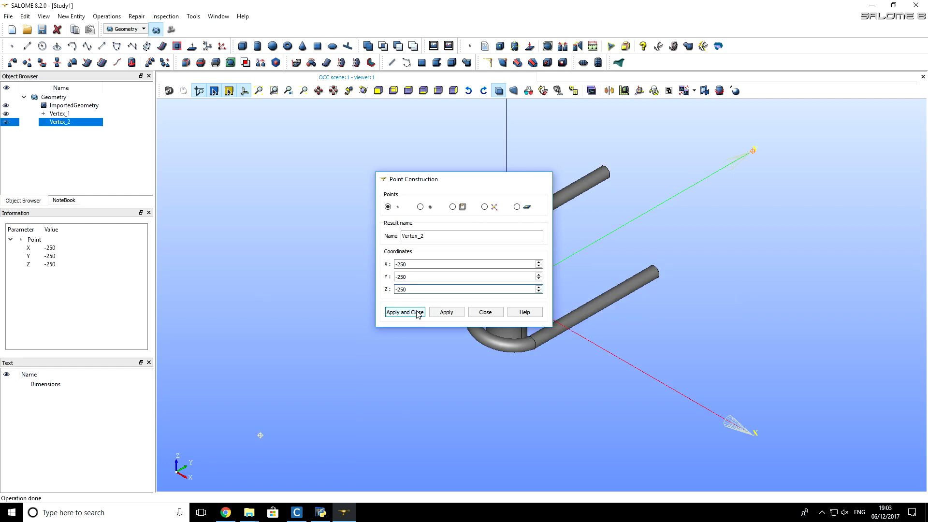
left_click(405, 333)
scroll(405, 332, "down", 2)
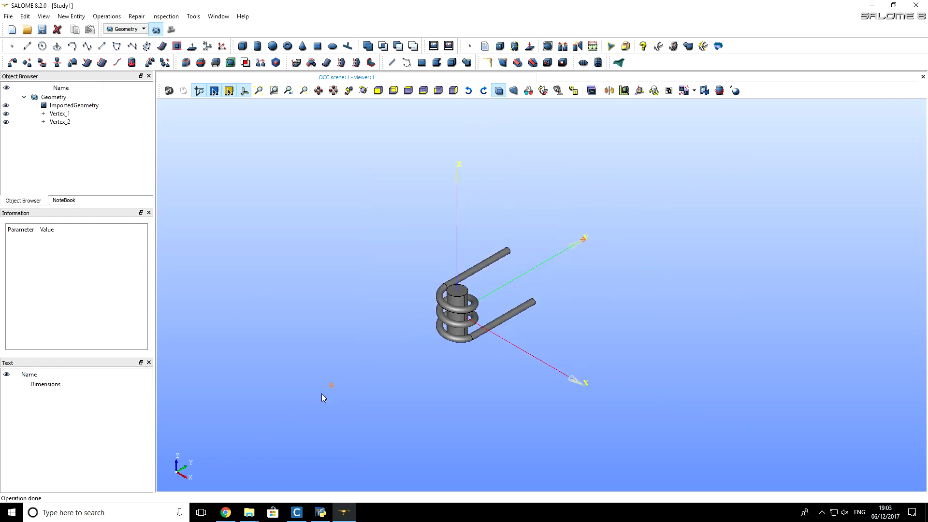
Build Box_1 from the diagonal corner points Vertex_2 and Vertex_1
left_click(244, 46)
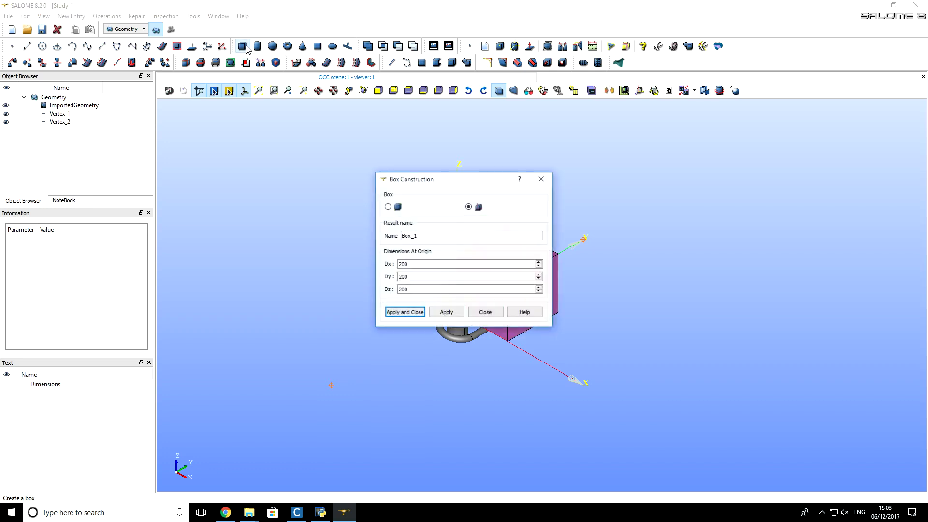
left_click(388, 207)
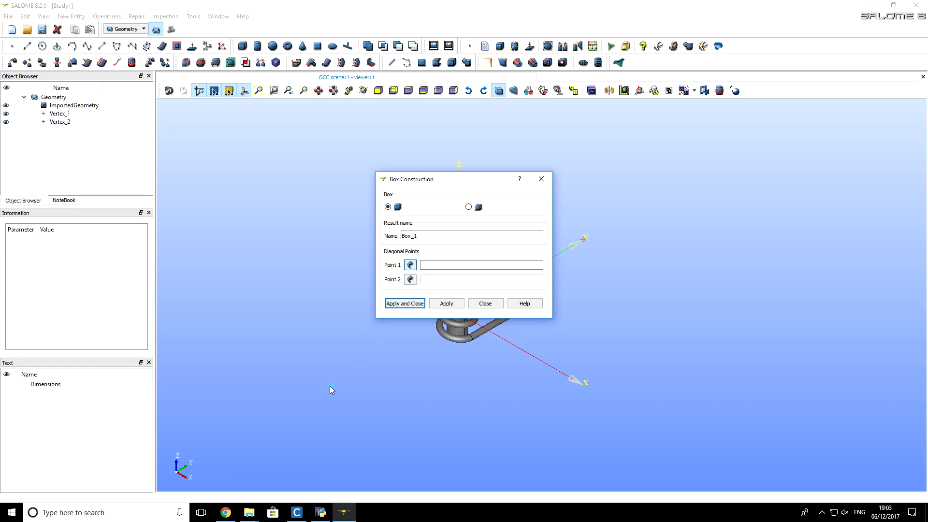
left_click(331, 385)
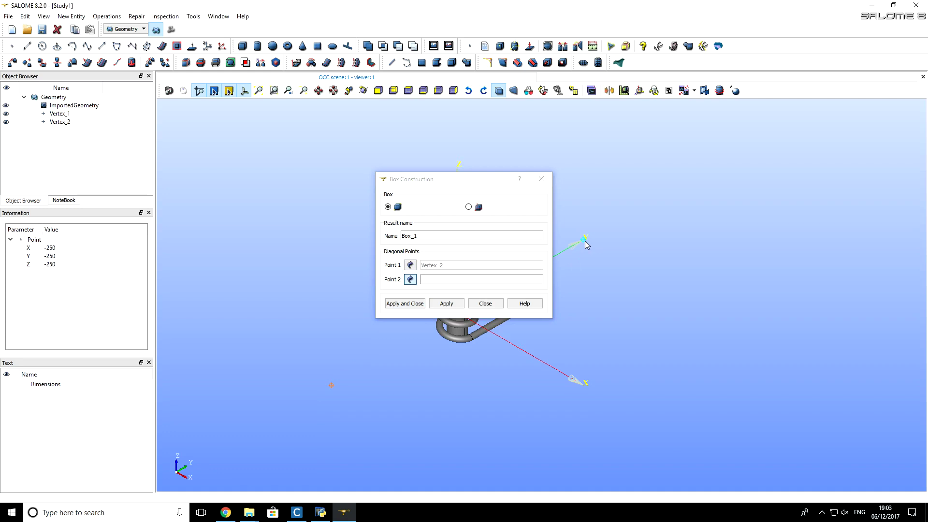
left_click(585, 241)
left_click_drag(491, 180, 724, 153)
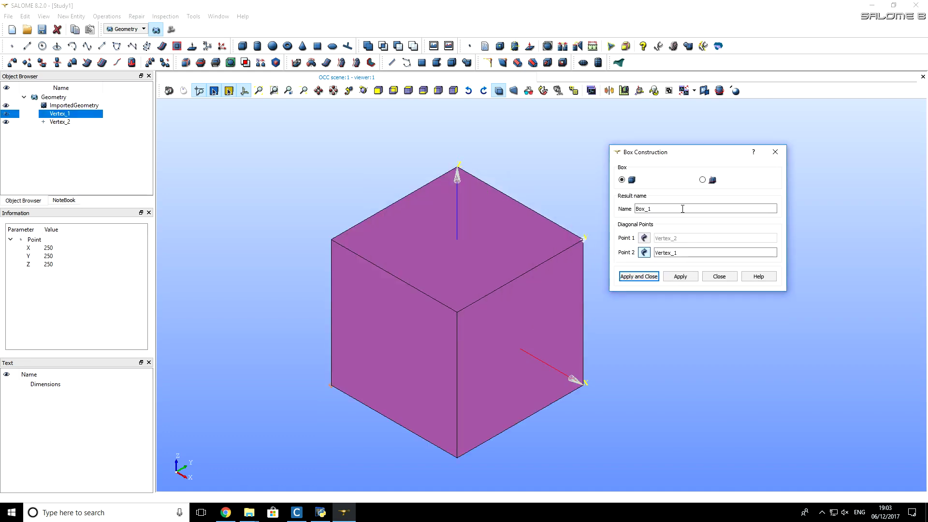
left_click(628, 276)
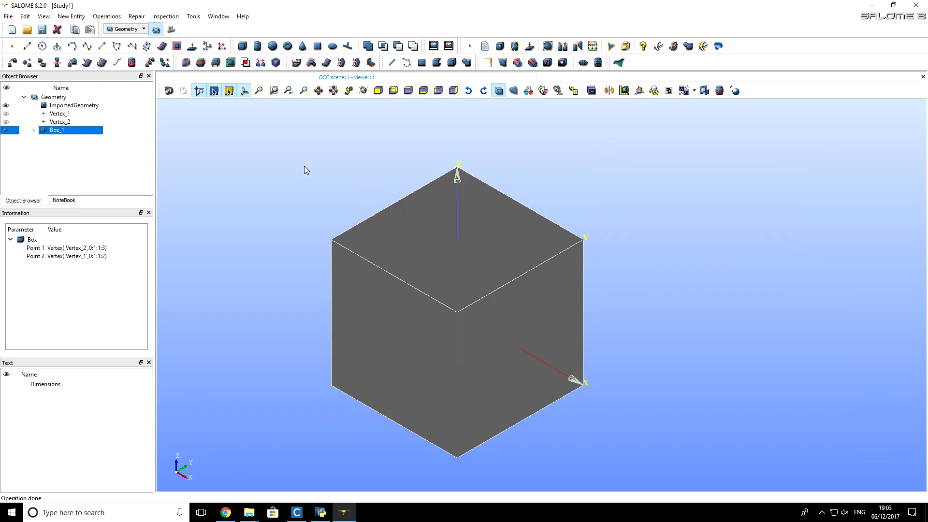
Change the viewer interaction style and orbit around Box_1, including its top face
left_click(185, 91)
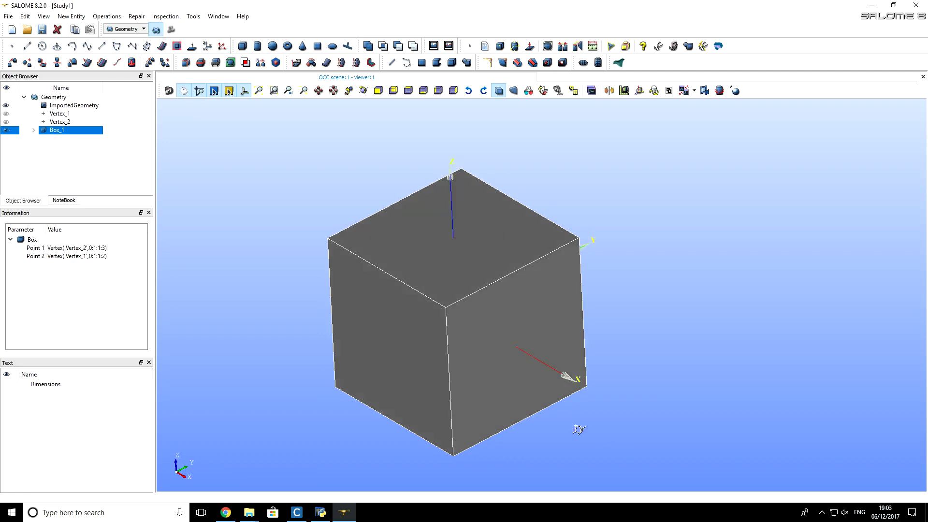
left_click_drag(578, 429, 726, 442)
left_click_drag(429, 280, 423, 483)
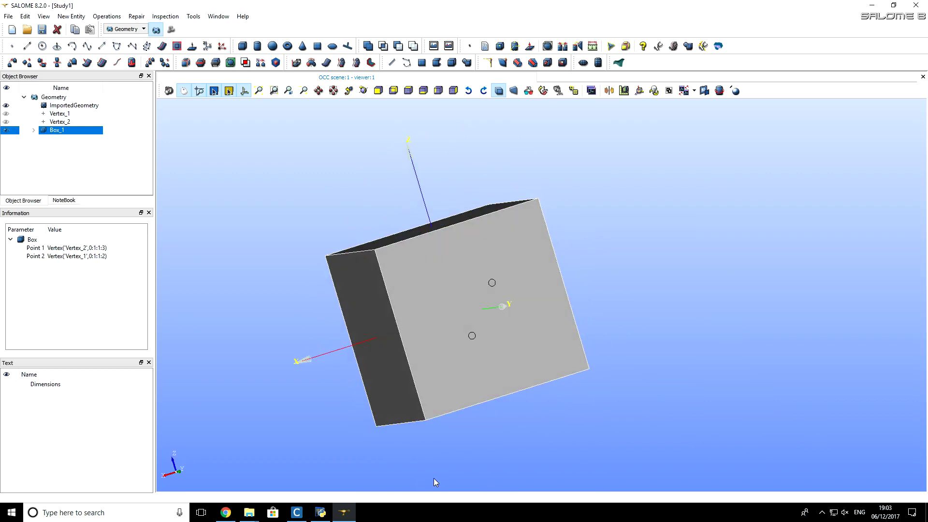
left_click_drag(447, 429, 489, 402)
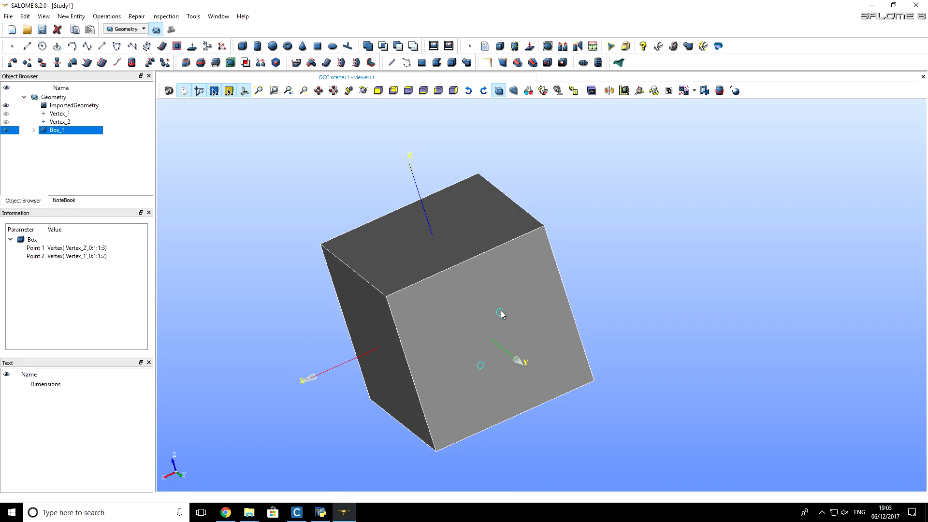
left_click_drag(510, 353, 568, 365)
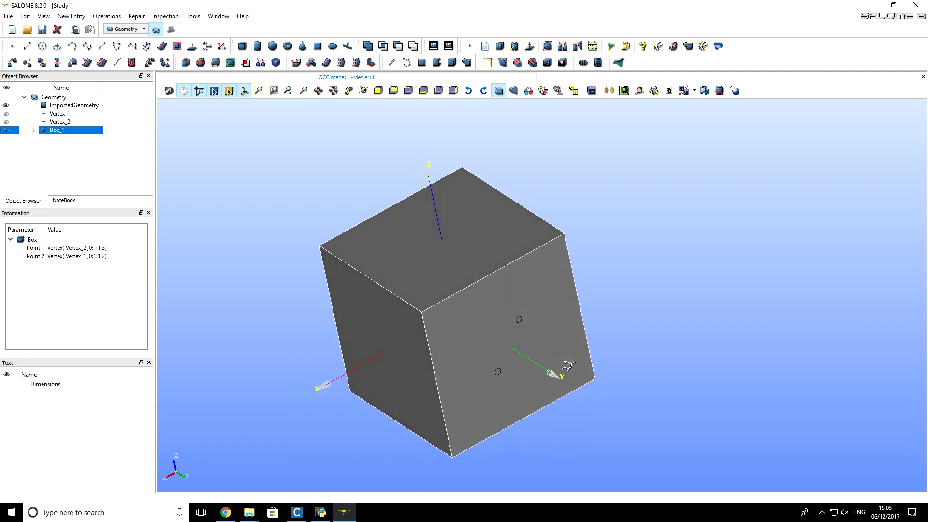
Set Box_1 to 64% transparency and orbit to view the coil inside
right_click(464, 326)
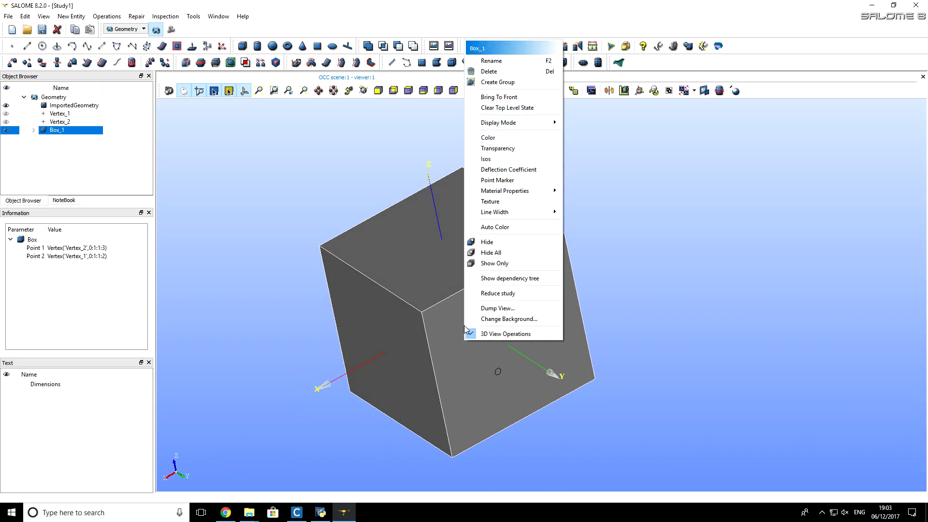
left_click(502, 151)
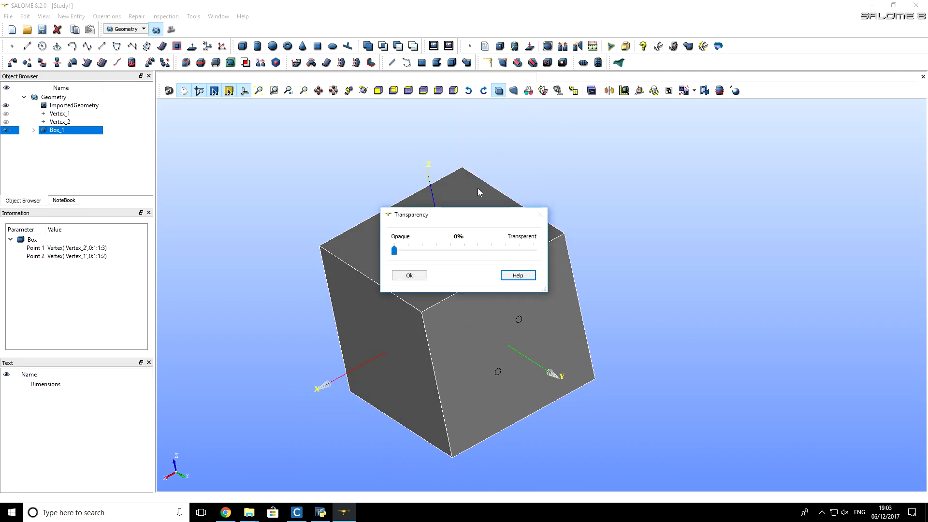
left_click_drag(394, 252, 481, 260)
left_click(411, 275)
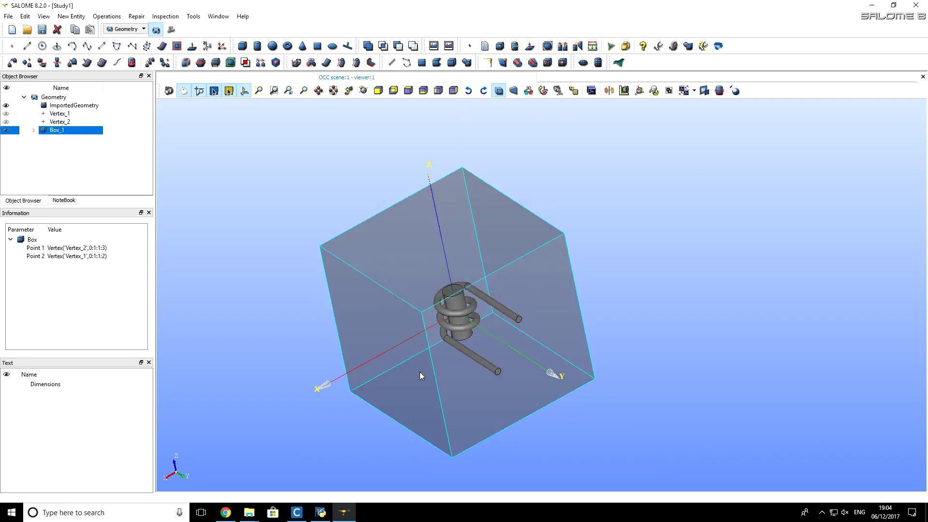
right_click_drag(420, 372, 572, 381, "ctrl")
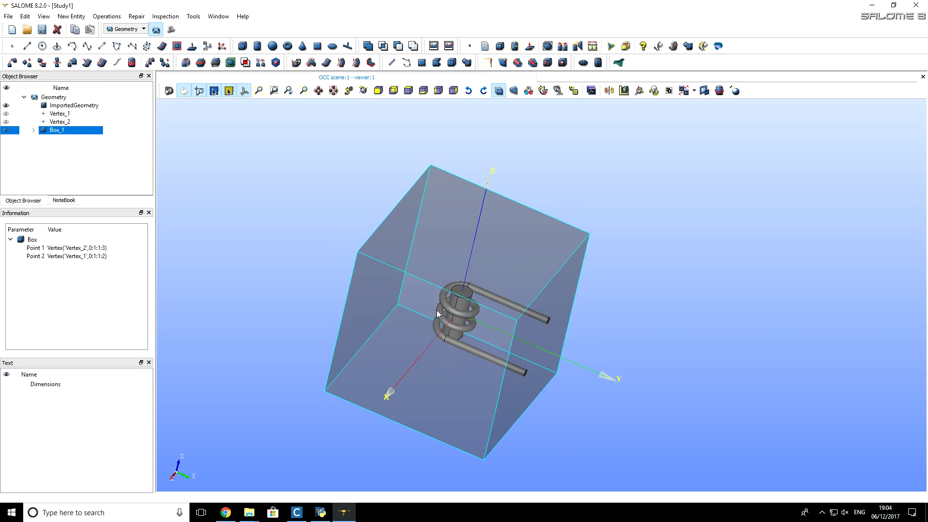
right_click_drag(440, 315, 376, 358, "ctrl")
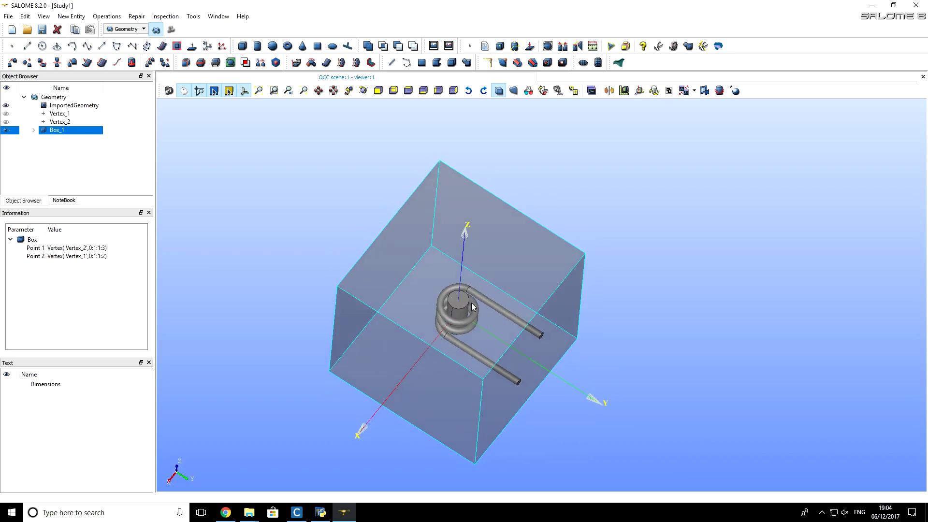
Partition ImportedGeometry with Box_1 into the solid Partition_1
left_click(323, 272)
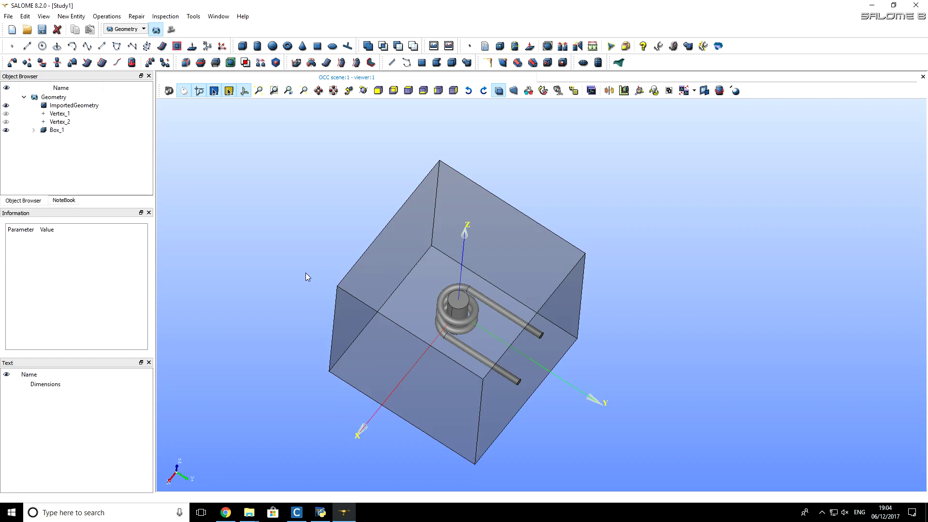
left_click(78, 106)
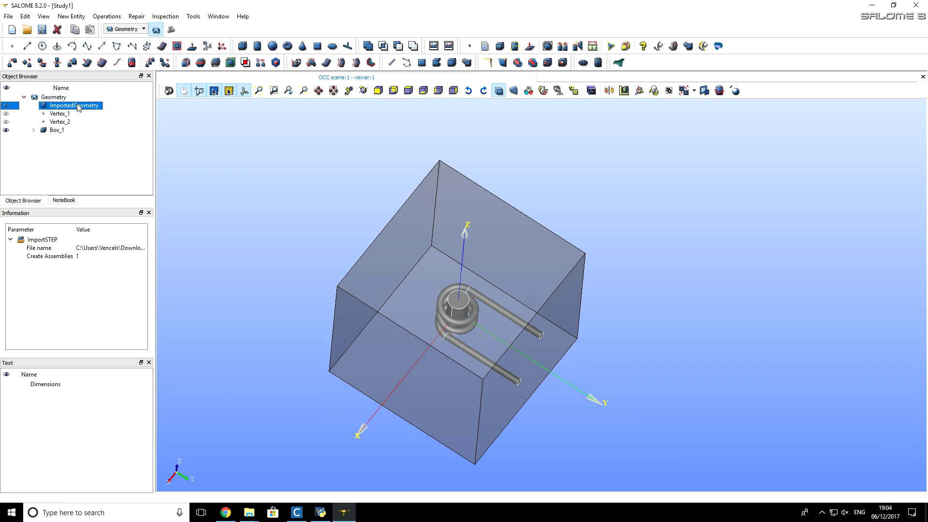
left_click(57, 131, "ctrl")
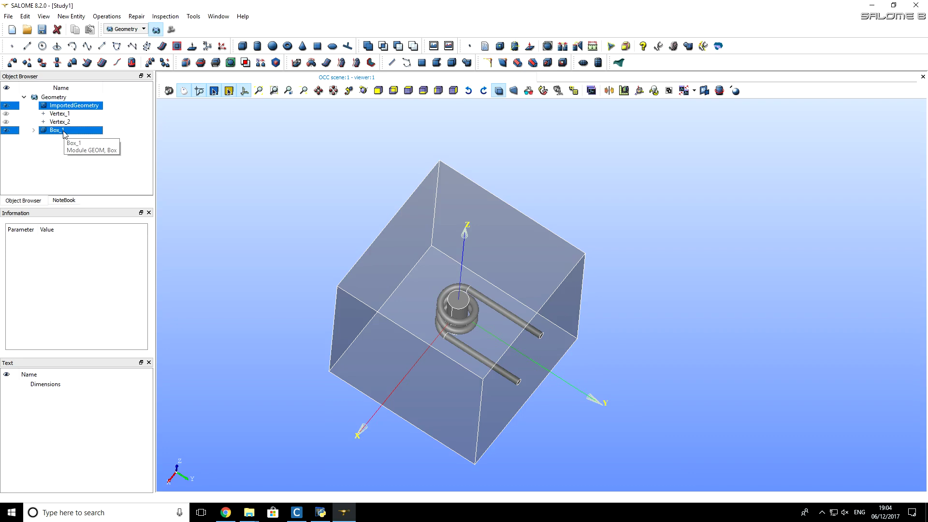
left_click(107, 17)
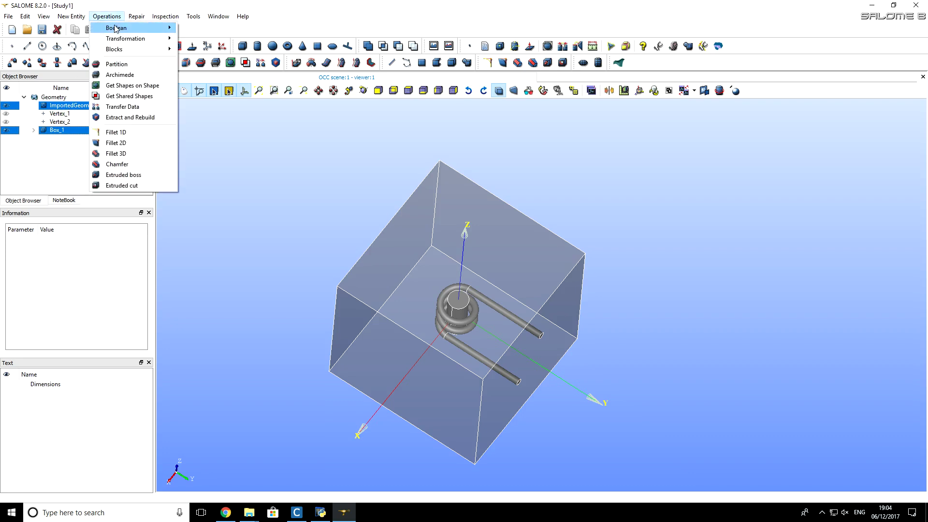
left_click(133, 65)
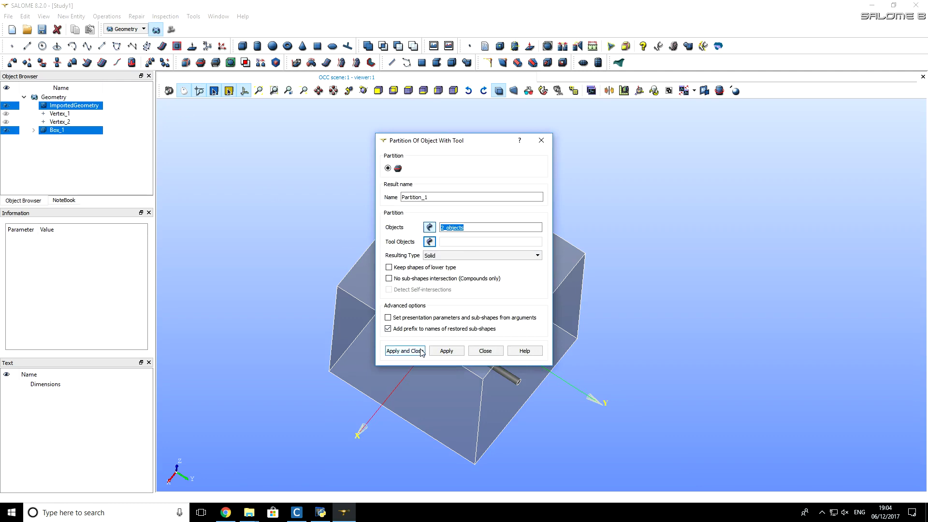
left_click(420, 351)
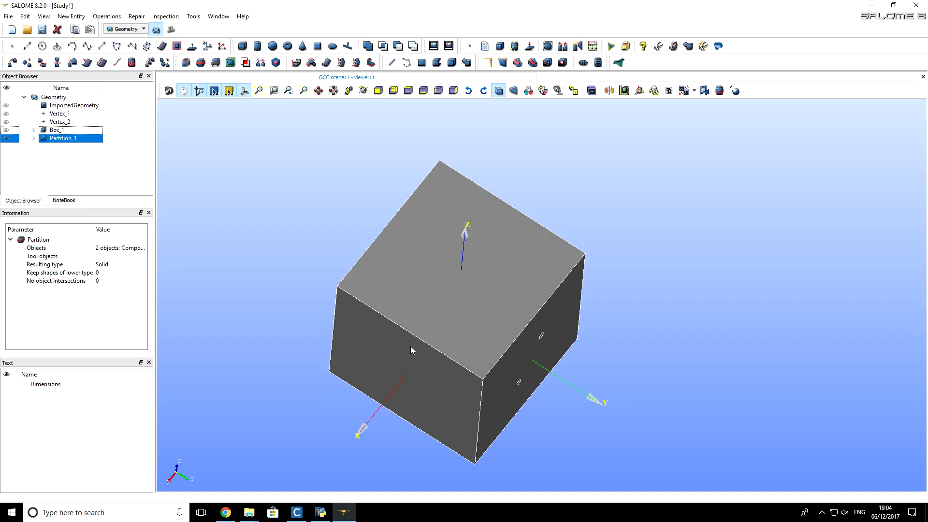
Toggle Partition_1's visibility off and on and orbit to inspect it
left_click(237, 236)
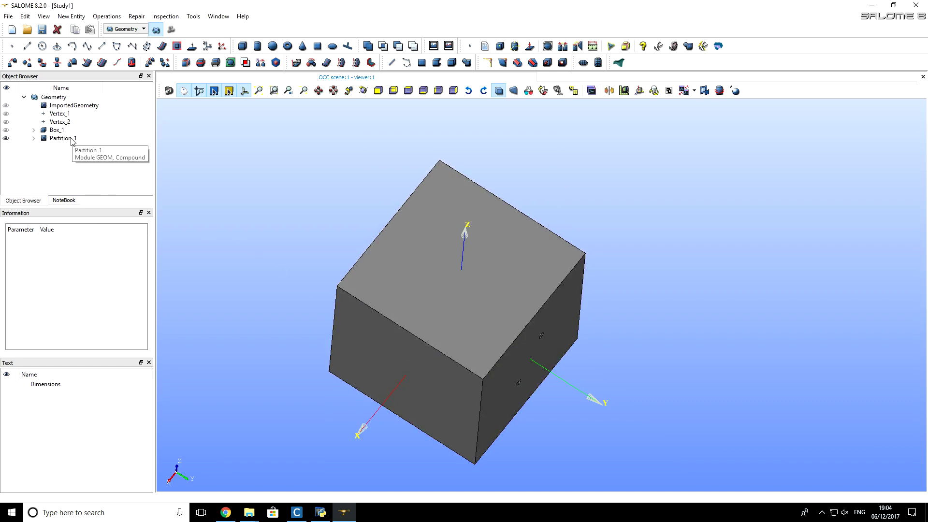
left_click(6, 138)
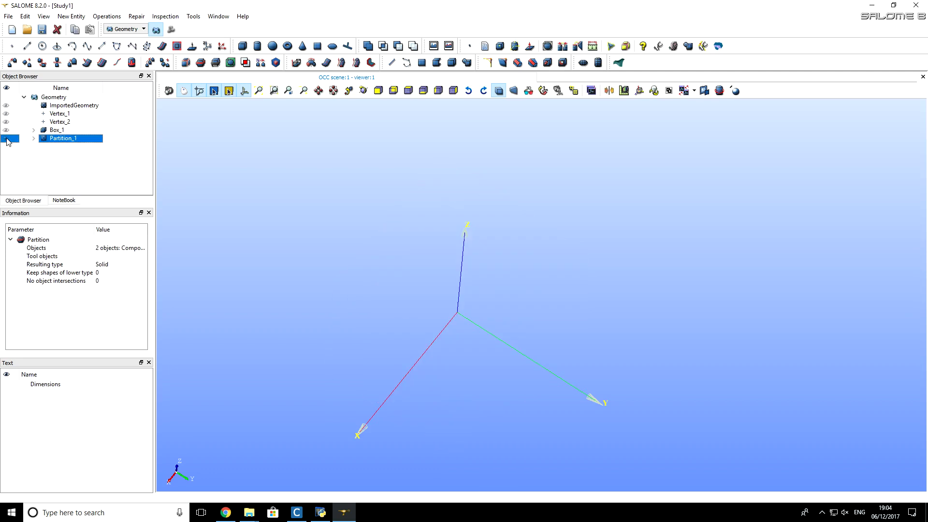
left_click(6, 139)
right_click_drag(271, 332, 321, 289, "ctrl")
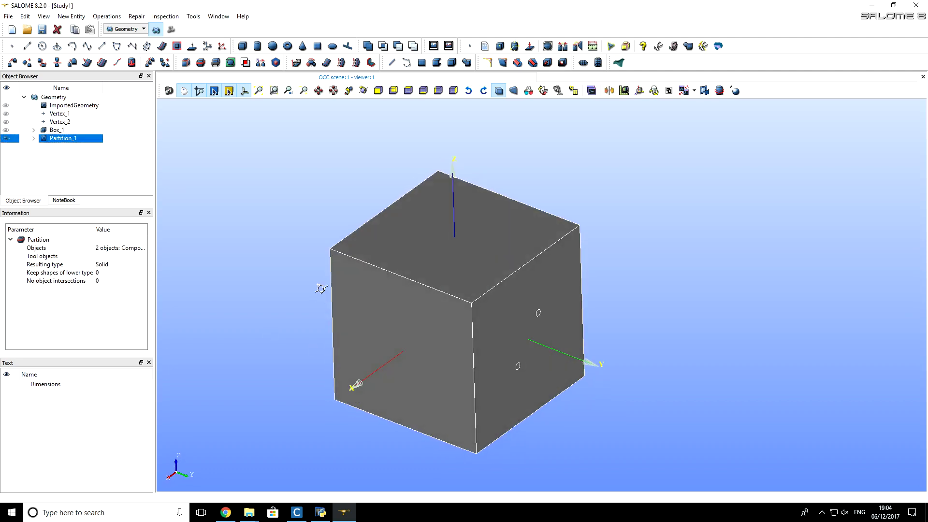
Select Partition_1 and bring up New Entity > Group for it
left_click(277, 257)
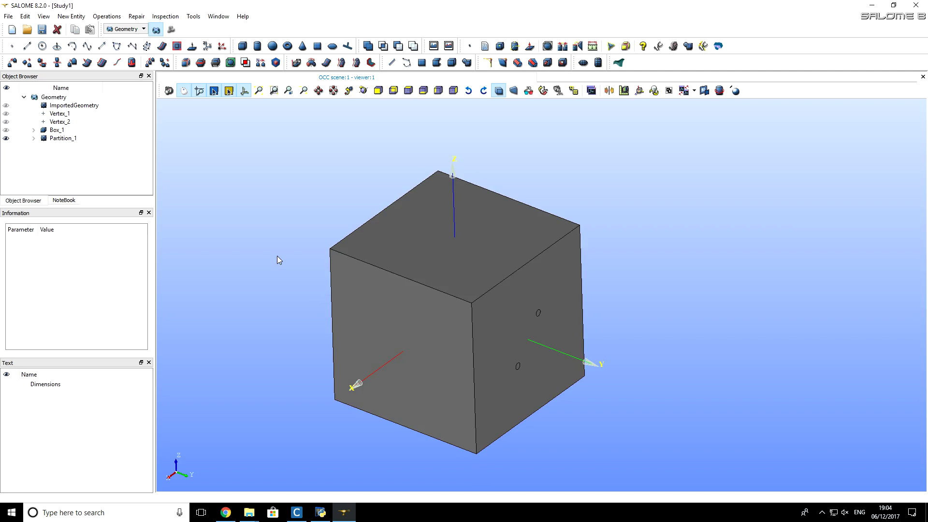
right_click_drag(390, 266, 346, 280, "ctrl")
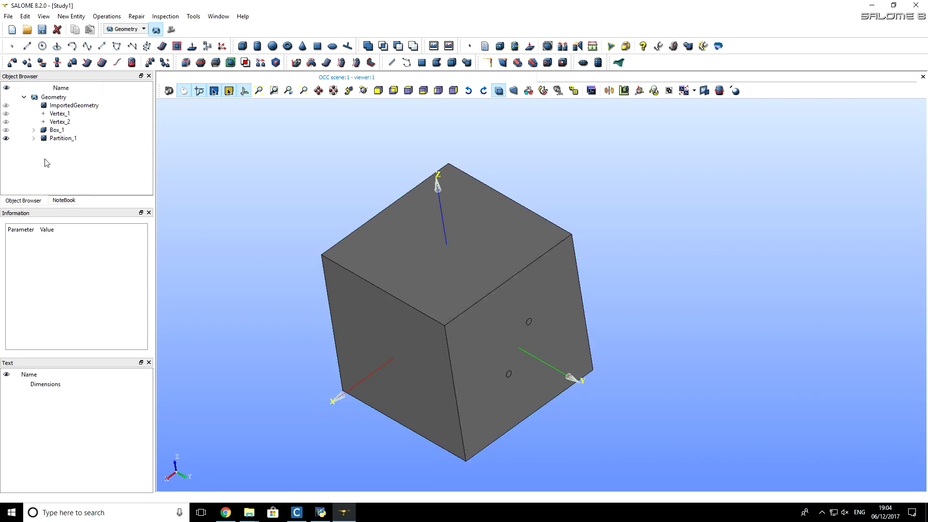
left_click(63, 139)
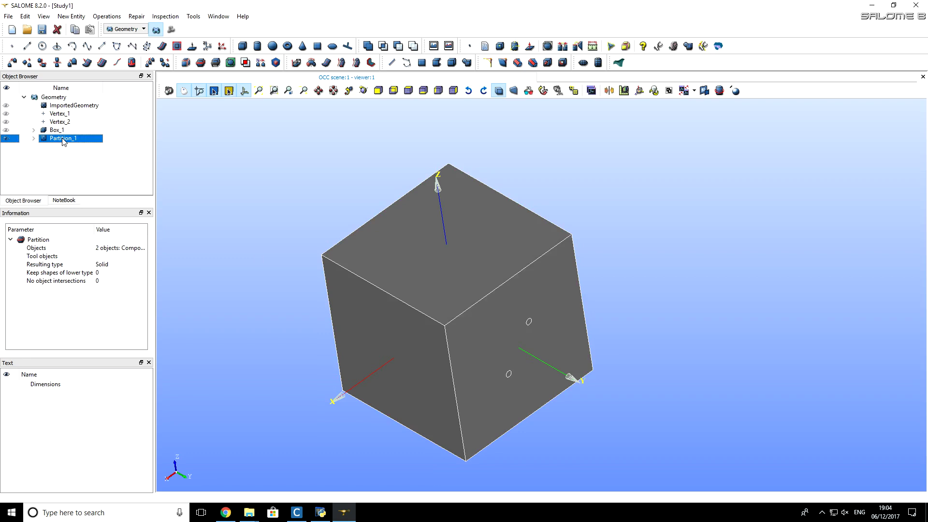
left_click(83, 18)
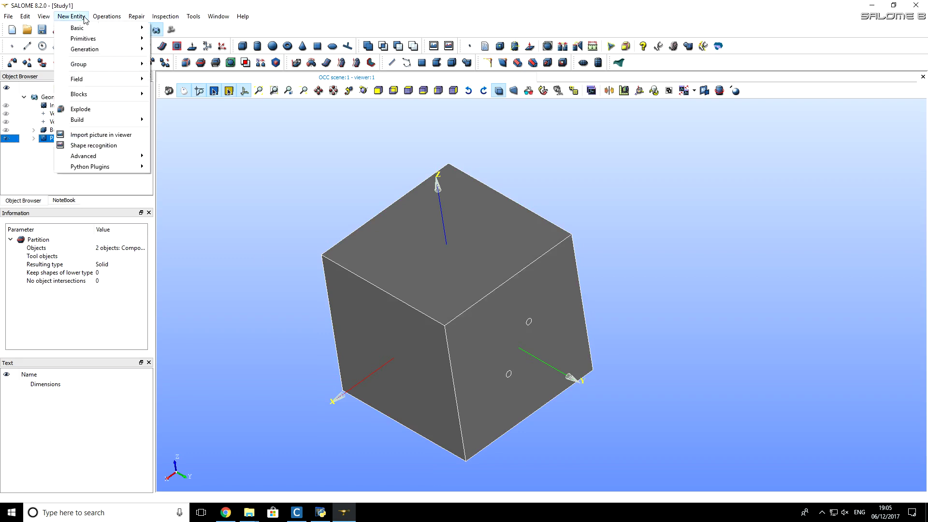
mouse_move(121, 64)
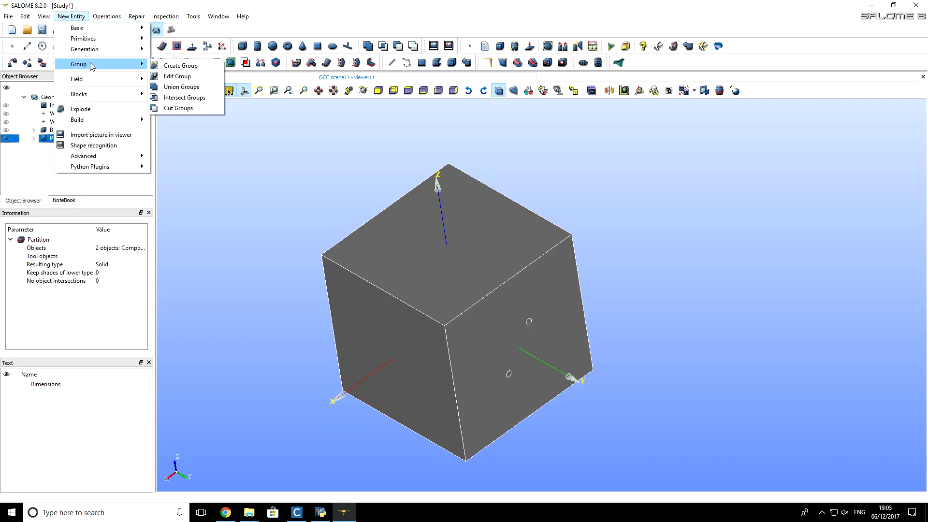
Create a solid group named 'air' holding the air-box solid of Partition_1
left_click(180, 66)
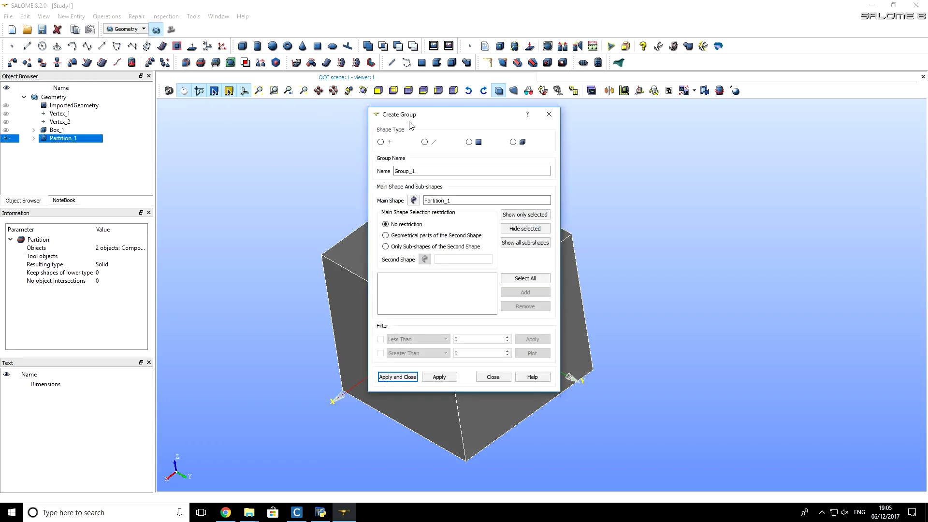
left_click_drag(379, 119, 172, 207)
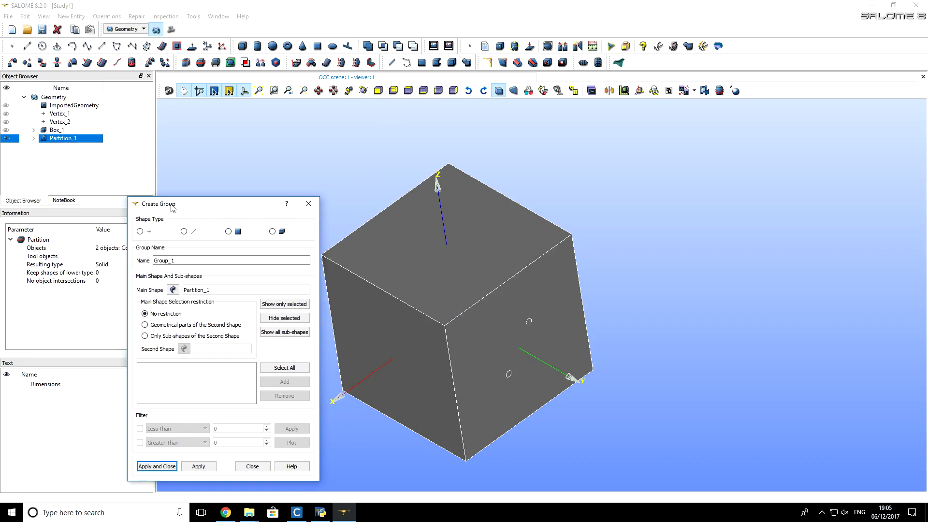
left_click(273, 232)
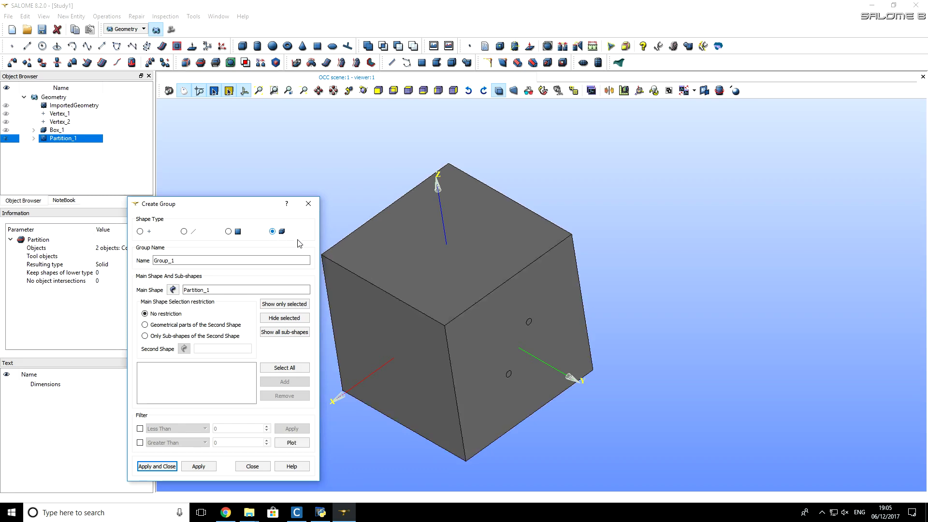
left_click(407, 262)
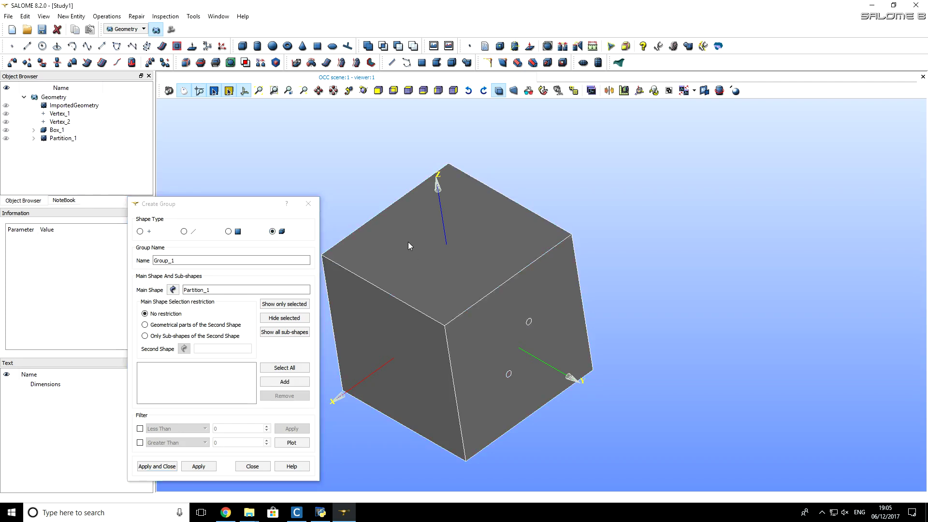
left_click(286, 382)
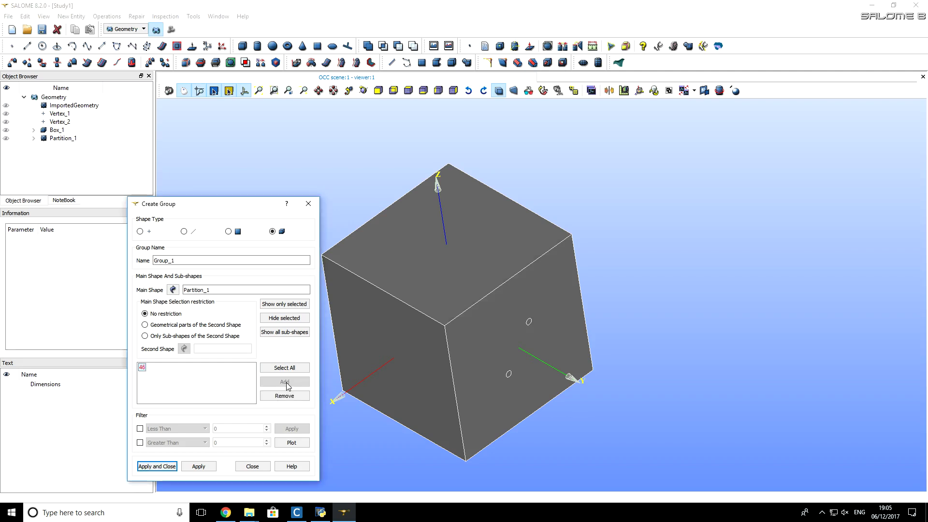
double_click(223, 261)
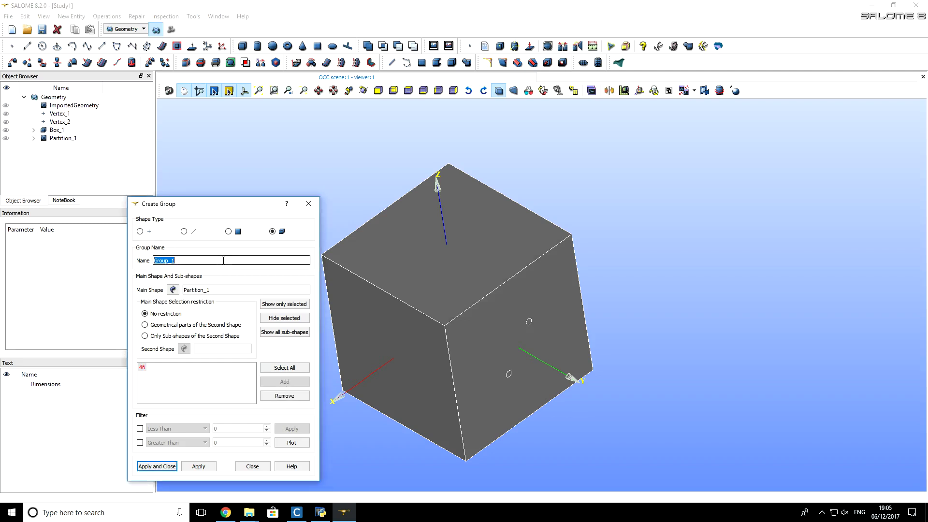
type("air")
left_click(210, 468)
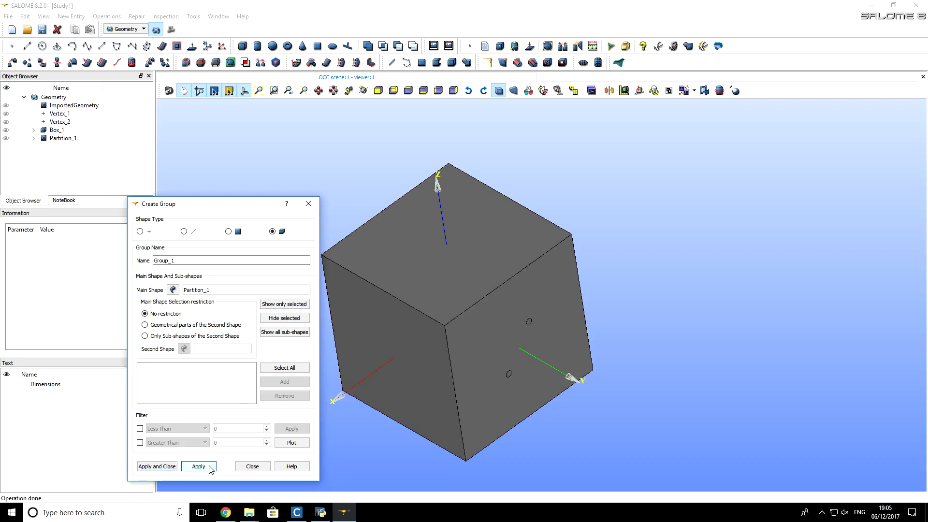
left_click(34, 138)
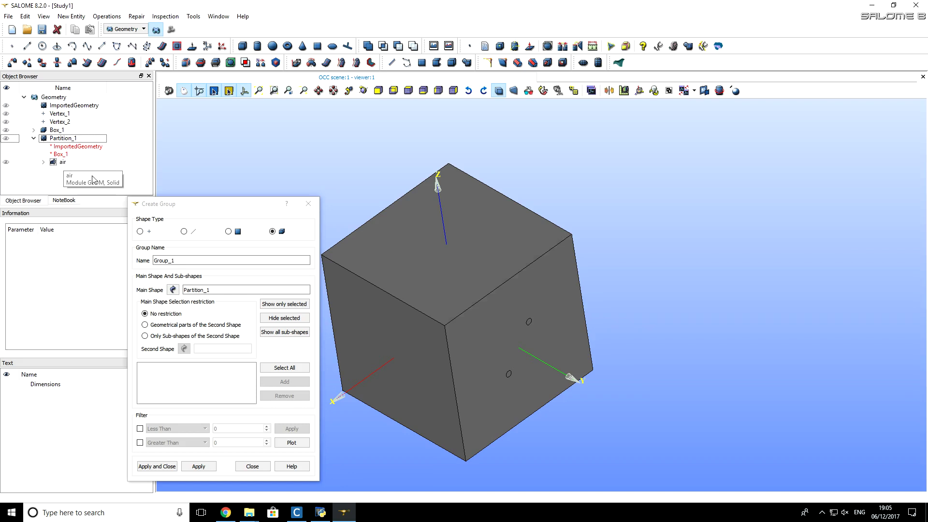
Hide the air box and put the inner cylinder into a solid group named 'billet'
left_click(379, 270)
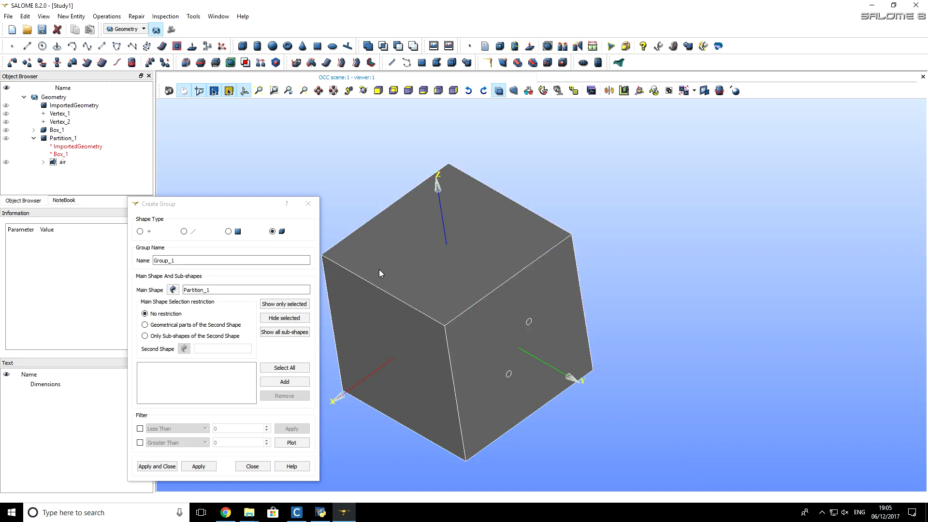
left_click(300, 321)
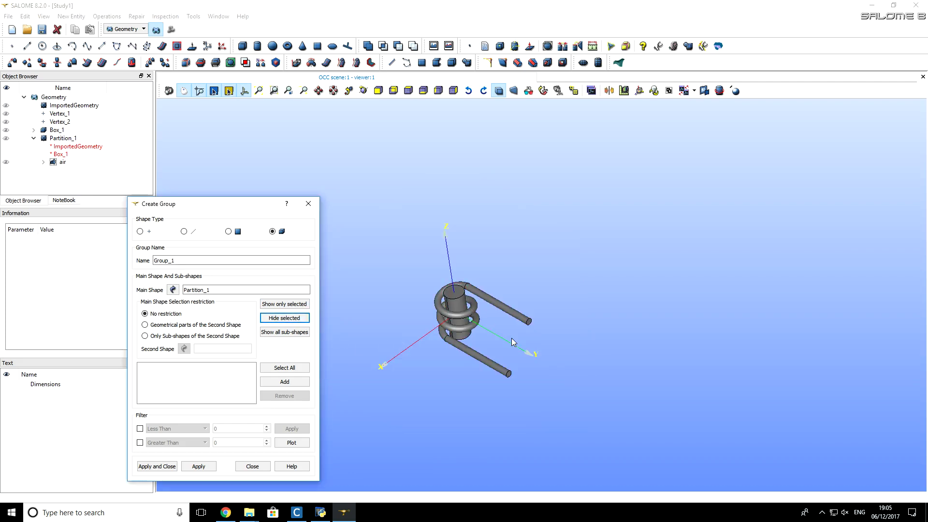
left_click(455, 298)
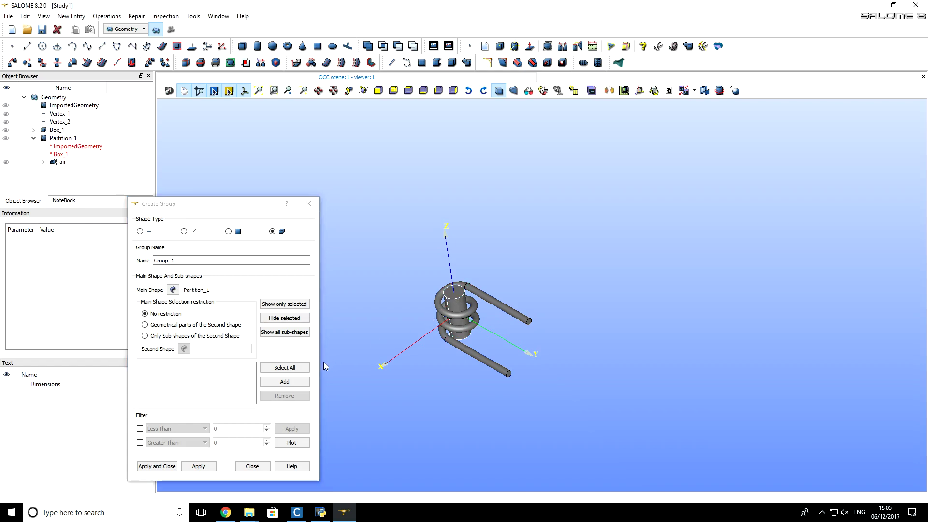
left_click(287, 382)
double_click(201, 257)
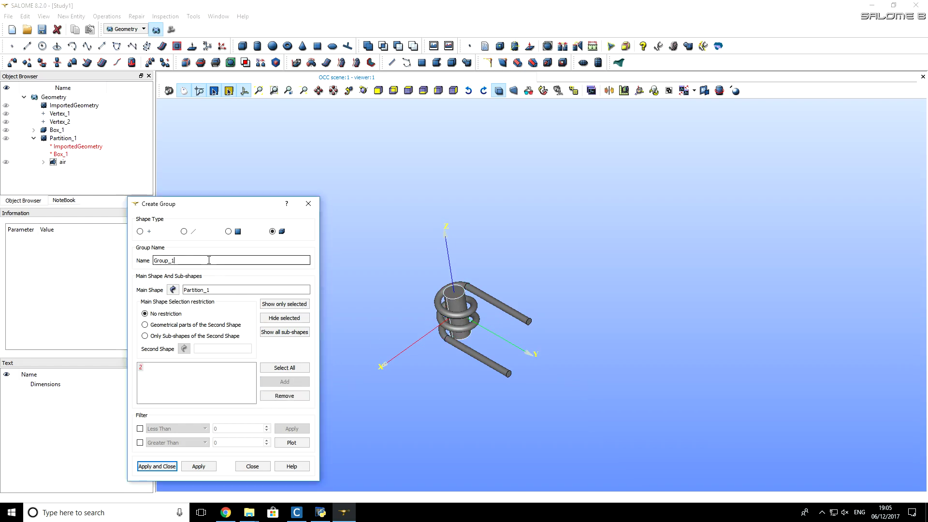
type("billet")
left_click(199, 467)
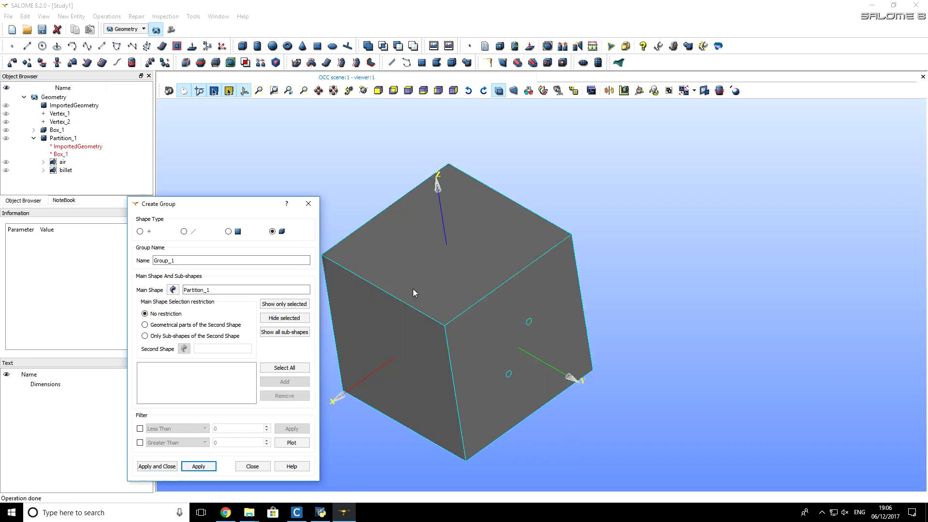
Hide the air box and the billet so only the coil remains visible
left_click(417, 282)
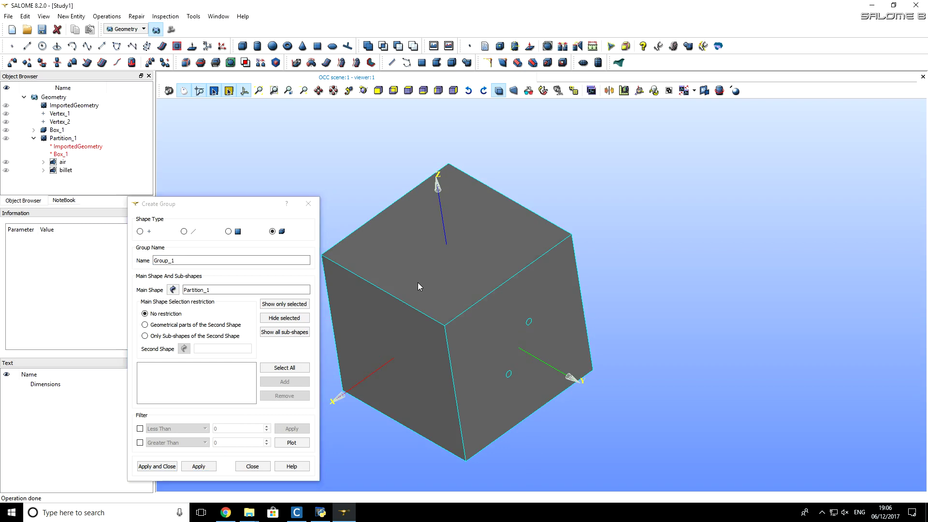
left_click(285, 319)
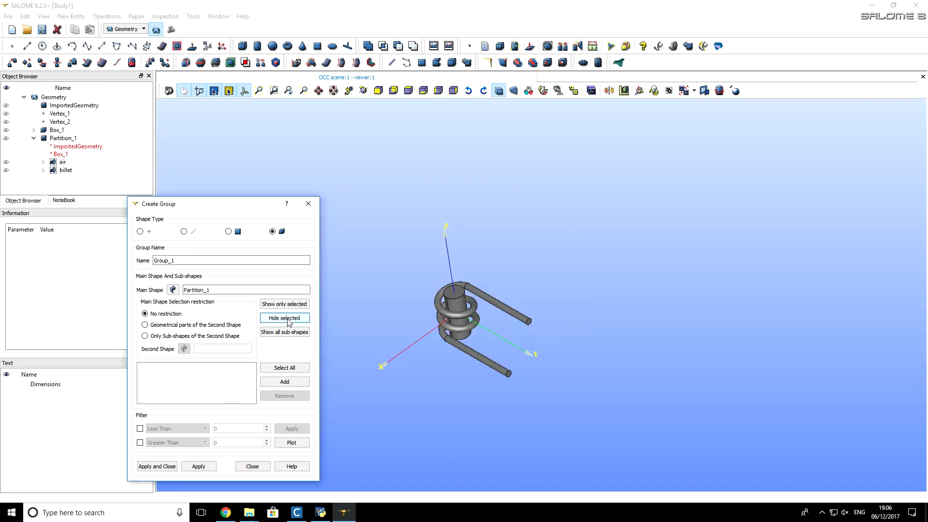
left_click(457, 305)
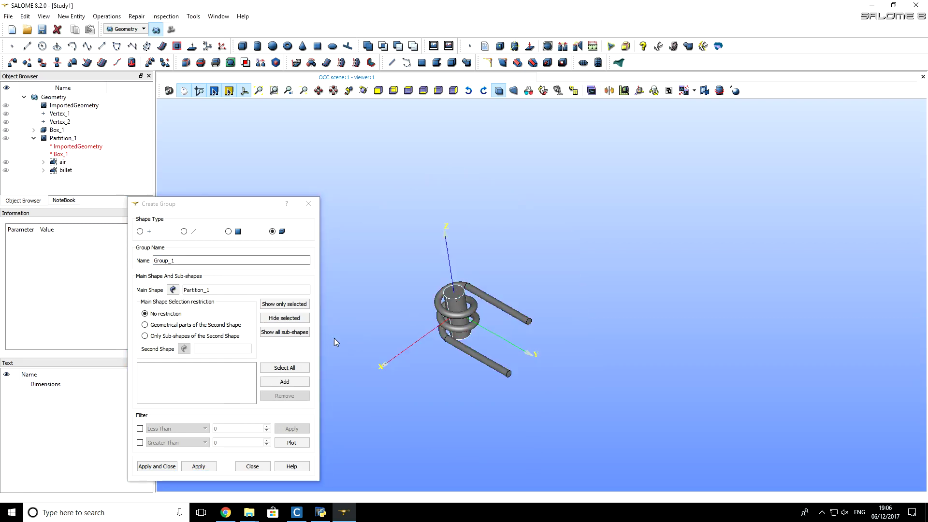
left_click(290, 320)
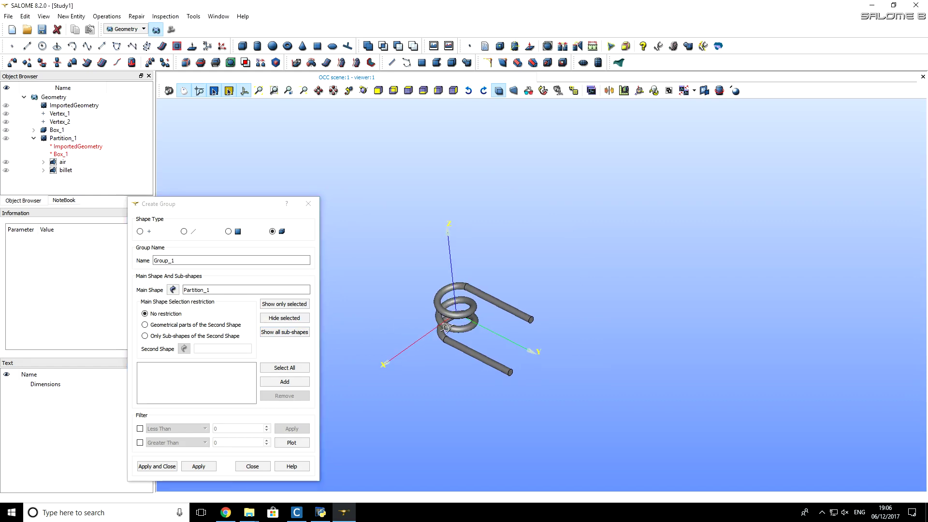
Add the coil and both rods to a solid group named 'inductor'
left_click(489, 304)
left_click(462, 346, "shift")
left_click(294, 380)
double_click(204, 261)
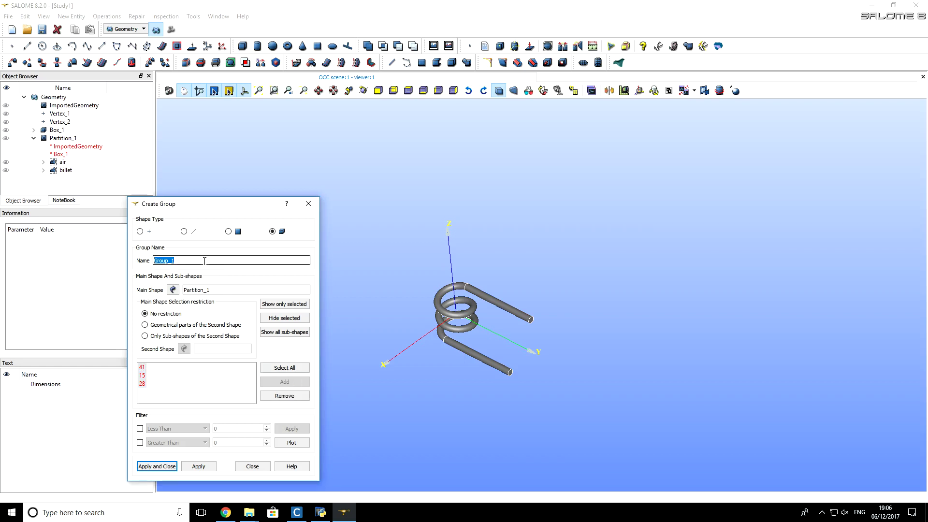
type("inductor")
left_click(208, 467)
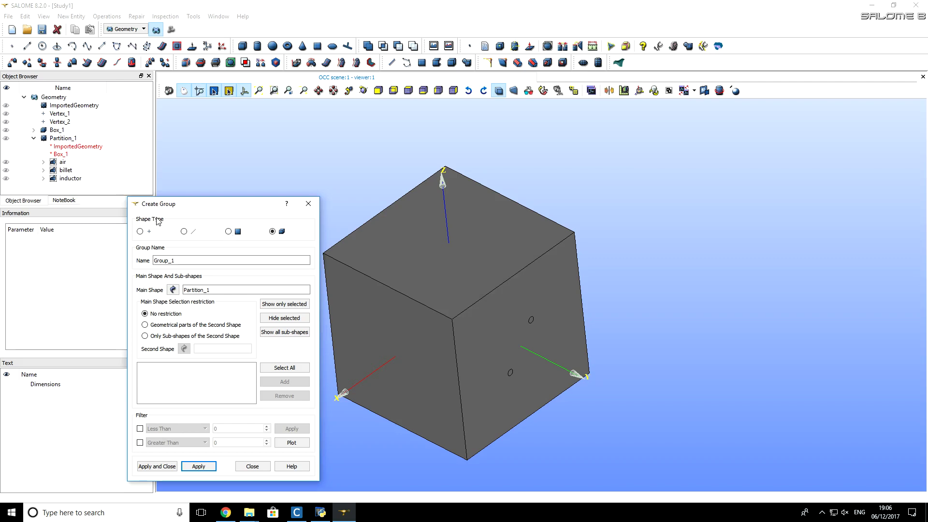
Switch to faces and group the six outer air-box faces as 'farField'
left_click(228, 233)
left_click(399, 269)
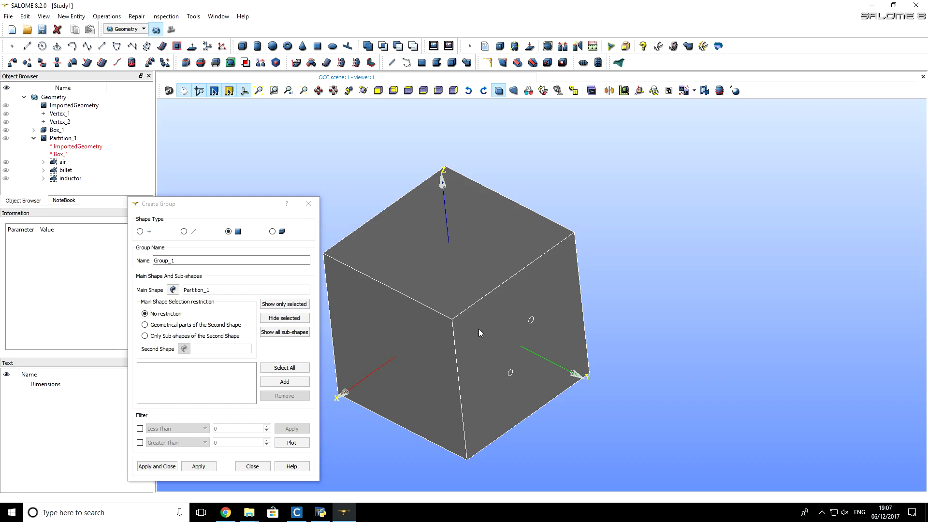
left_click_drag(302, 162, 629, 337)
left_click_drag(501, 360, 771, 358)
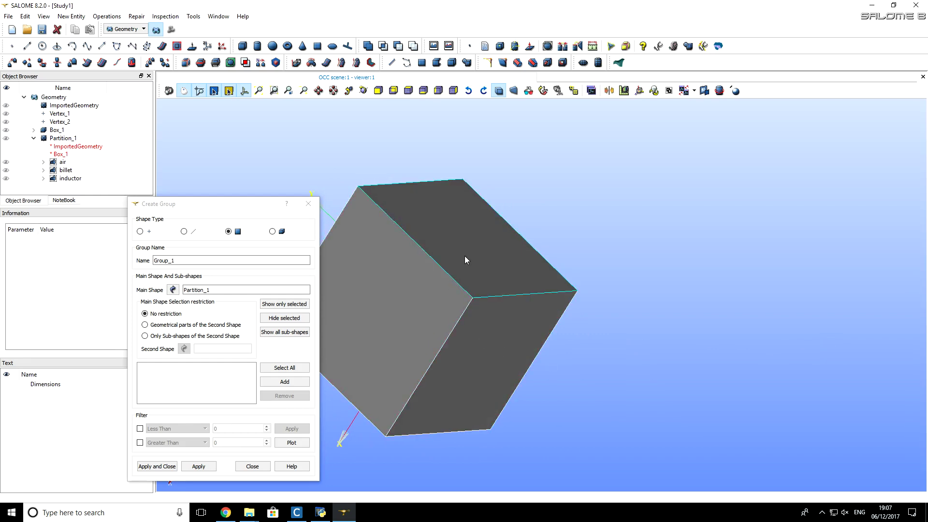
left_click(284, 382)
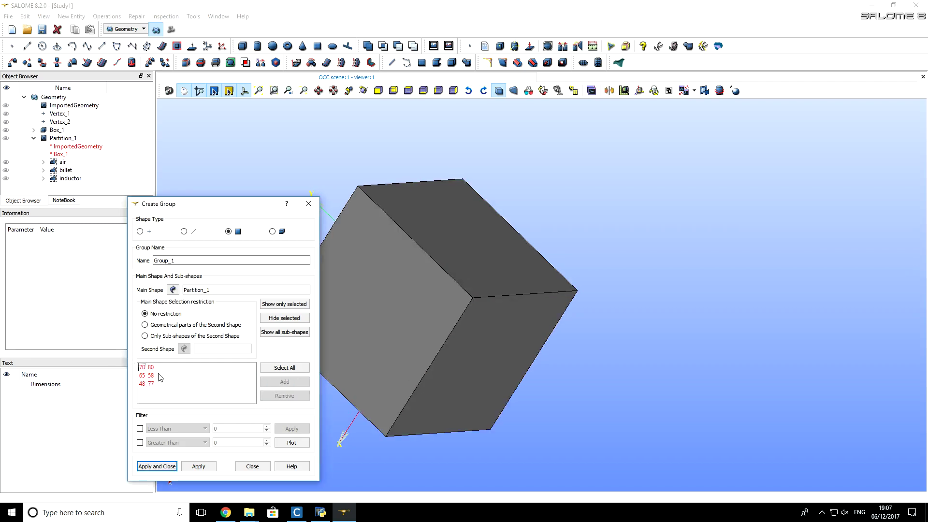
double_click(177, 261)
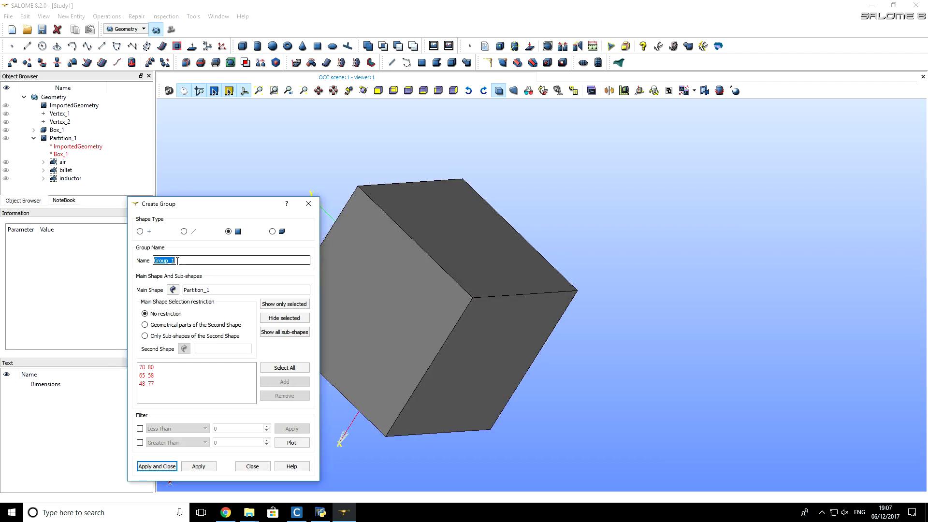
type("farField")
left_click(208, 467)
Hide an air-box side face and orbit the view to expose the billet inside the coil
left_click(388, 308)
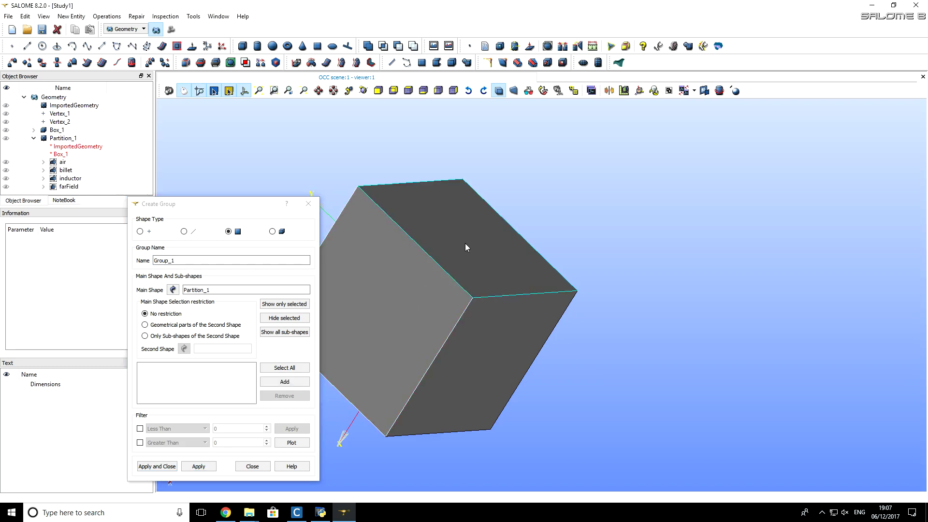
left_click(293, 319)
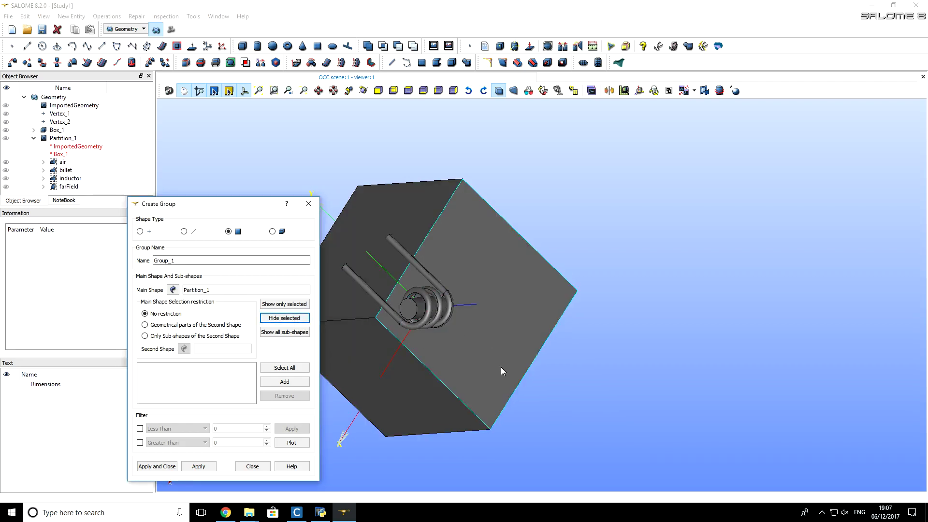
right_click_drag(500, 370, 403, 395, "ctrl")
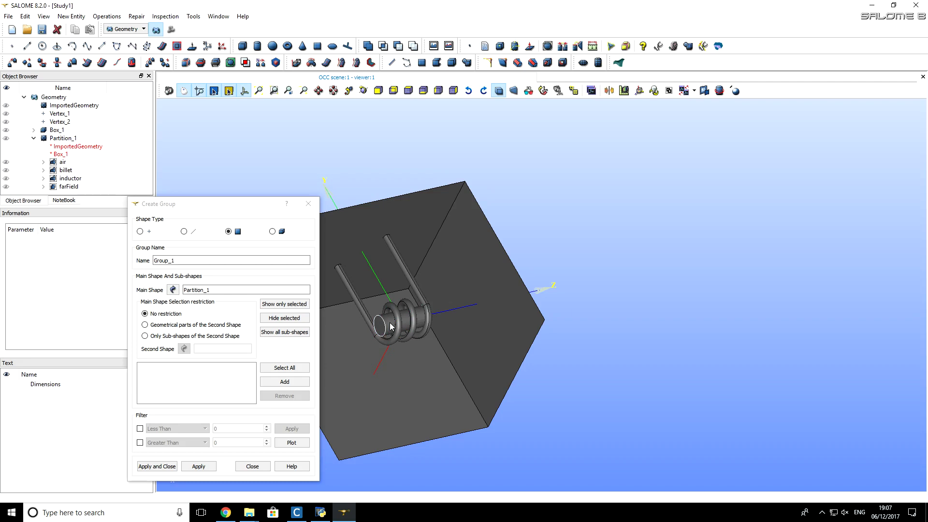
right_click_drag(391, 327, 234, 356, "ctrl")
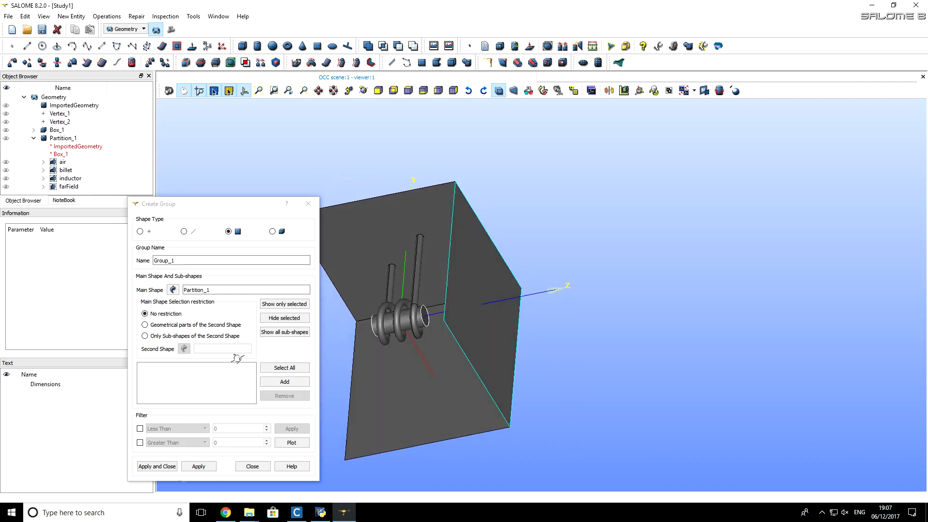
Add the billet faces (sub-shapes 13, 11, 4) to a face group named 'heatLoss'
left_click(426, 323)
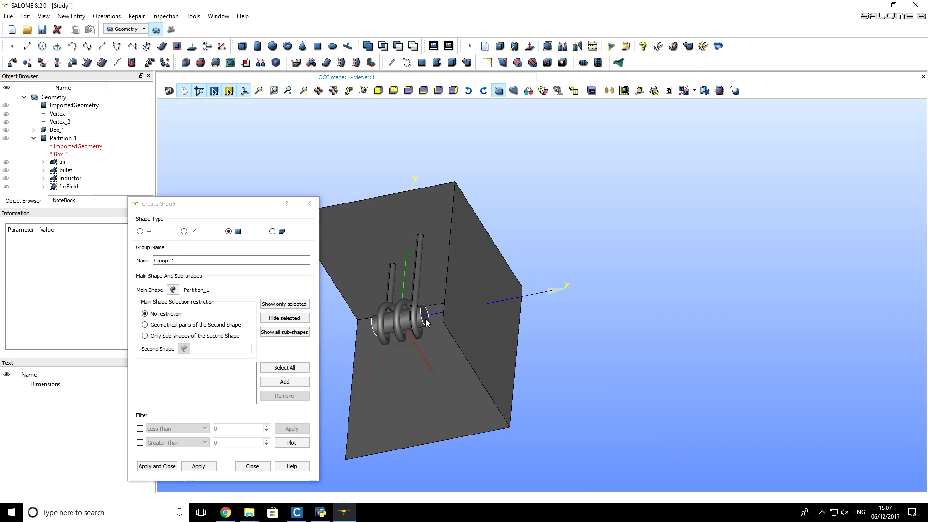
left_click(292, 385)
double_click(167, 257)
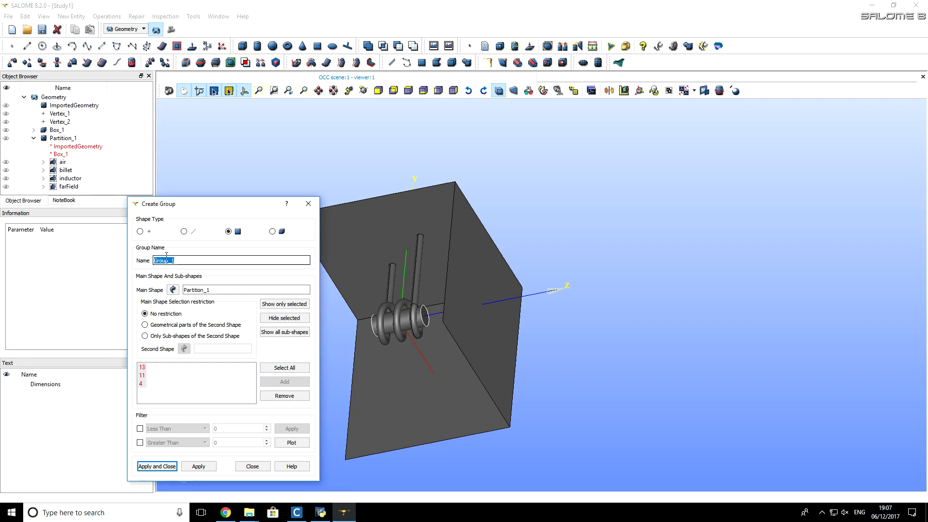
type("heatLoss")
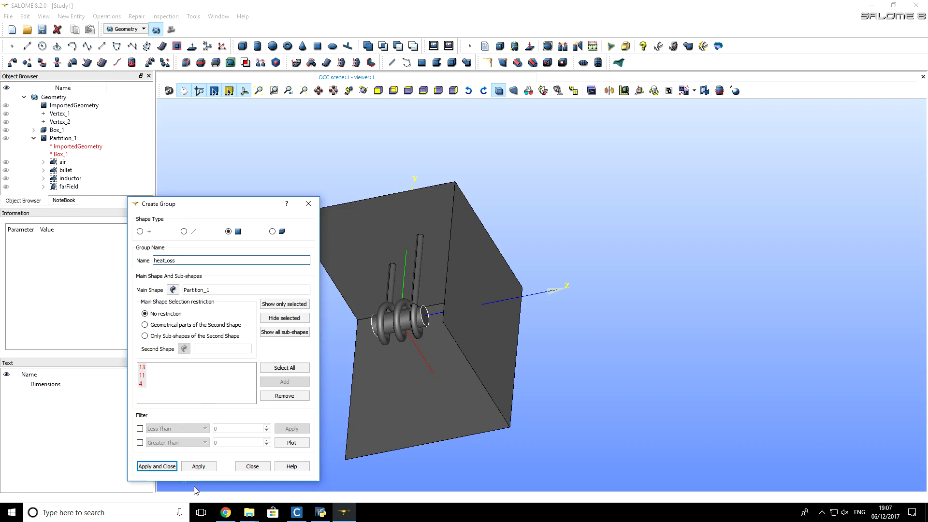
left_click(199, 466)
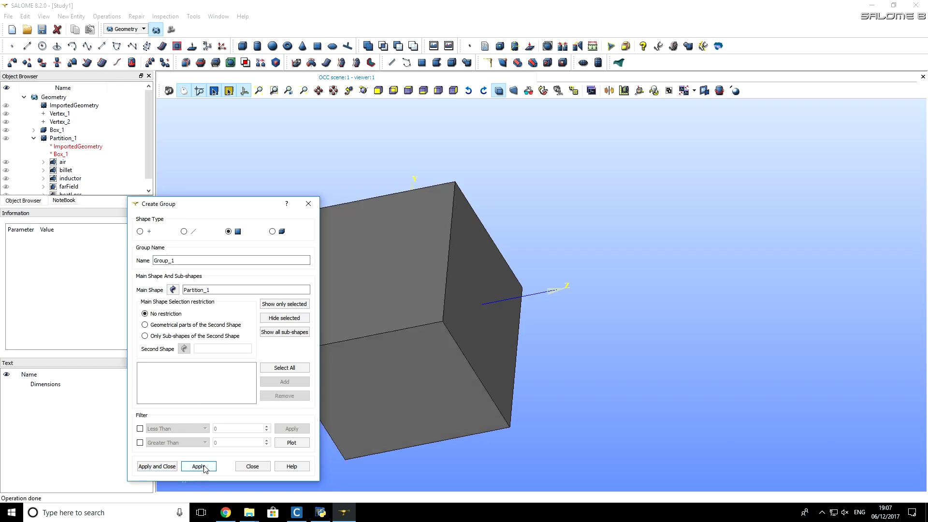
right_click_drag(393, 313, 443, 306, "ctrl")
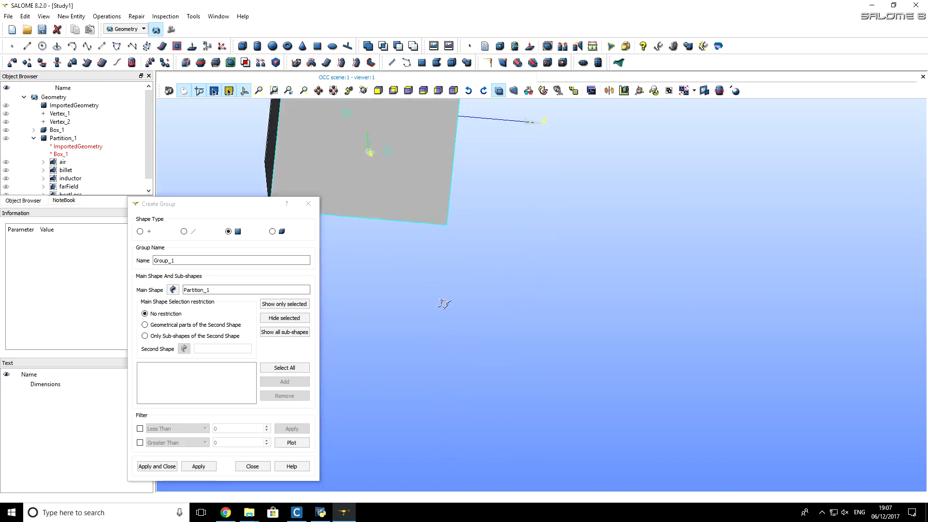
Create face group 'top' from one coil terminal face (face 26)
scroll(442, 384, "down", 3)
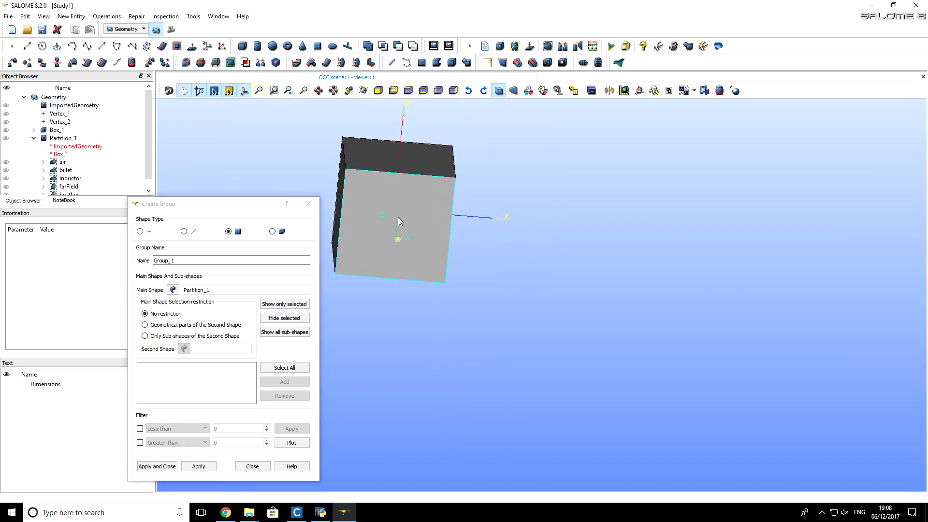
scroll(381, 201, "up", 3)
scroll(398, 244, "up", 2)
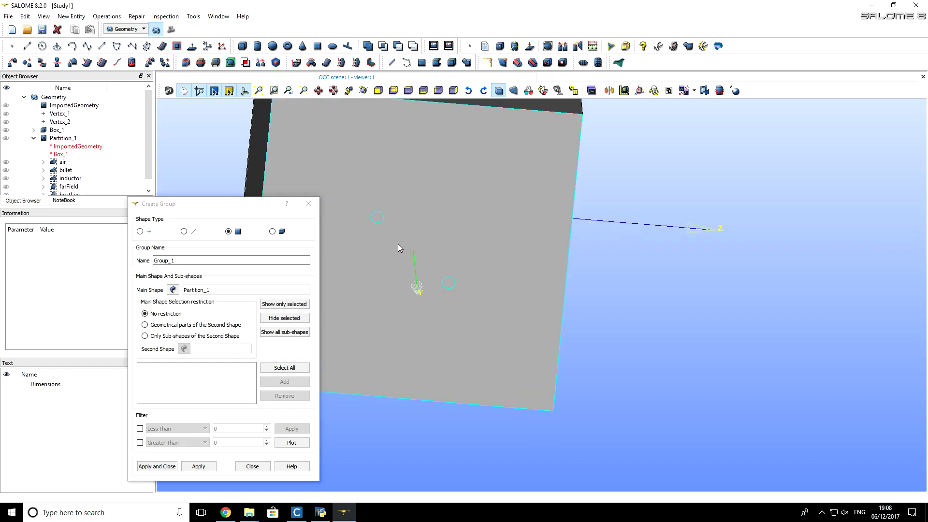
left_click(447, 284)
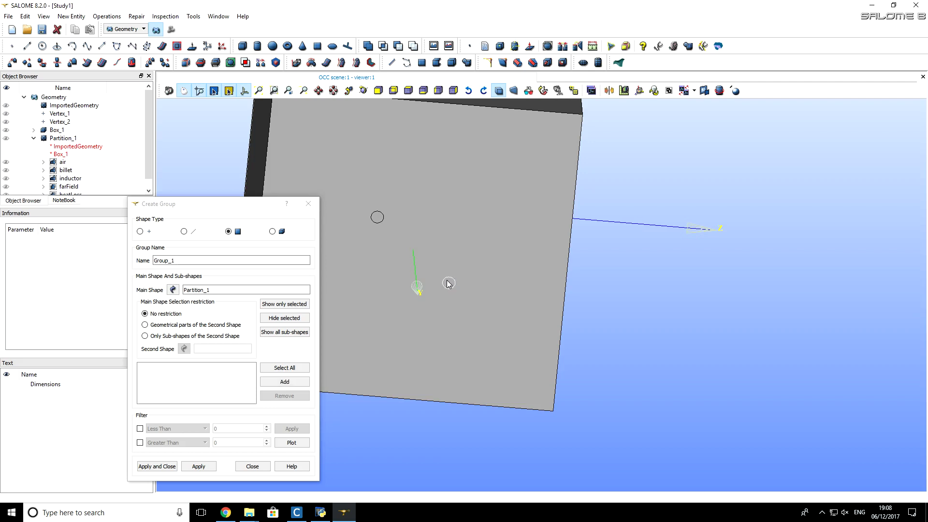
left_click(284, 382)
double_click(202, 259)
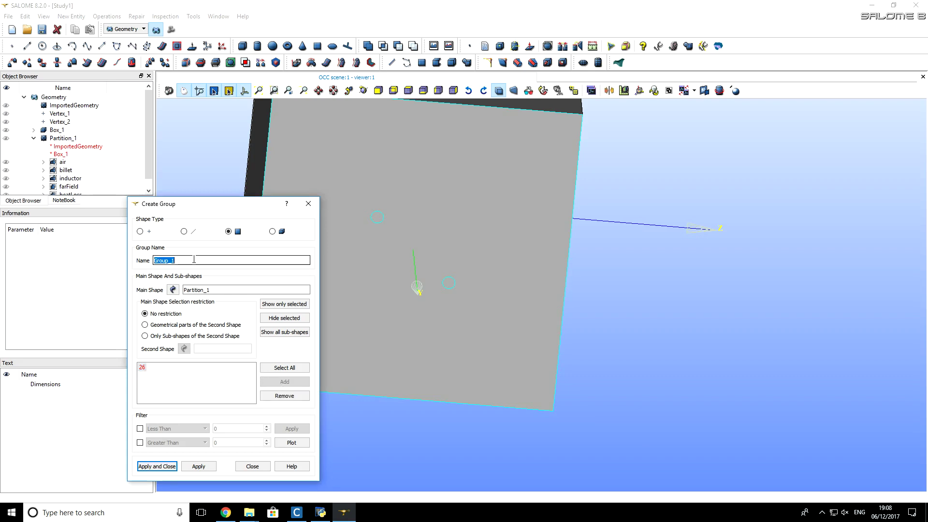
type("top")
left_click(204, 467)
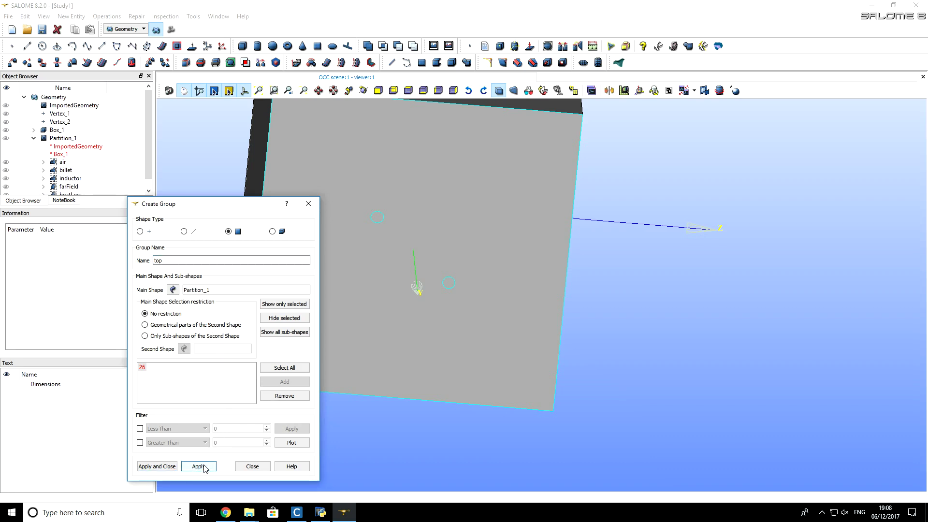
Create face group 'btm' from the other coil terminal face (face 39)
left_click(380, 220)
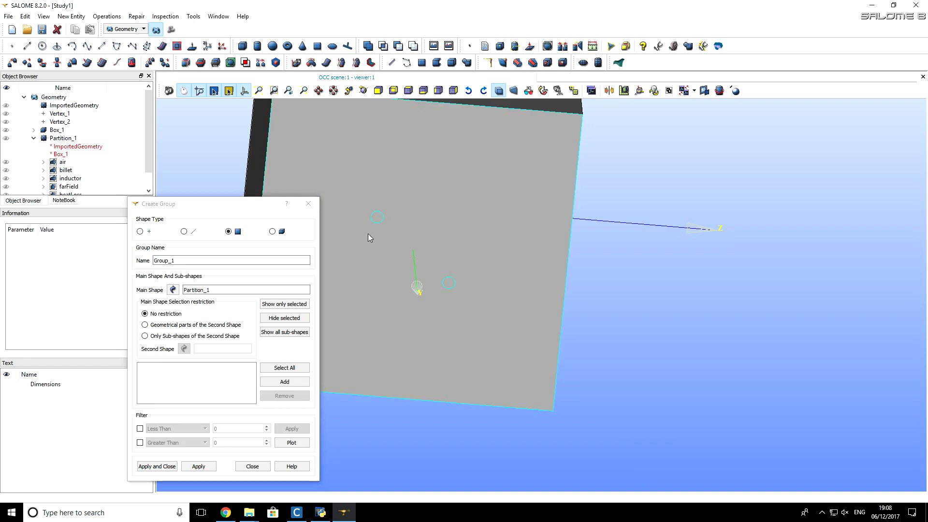
left_click(284, 382)
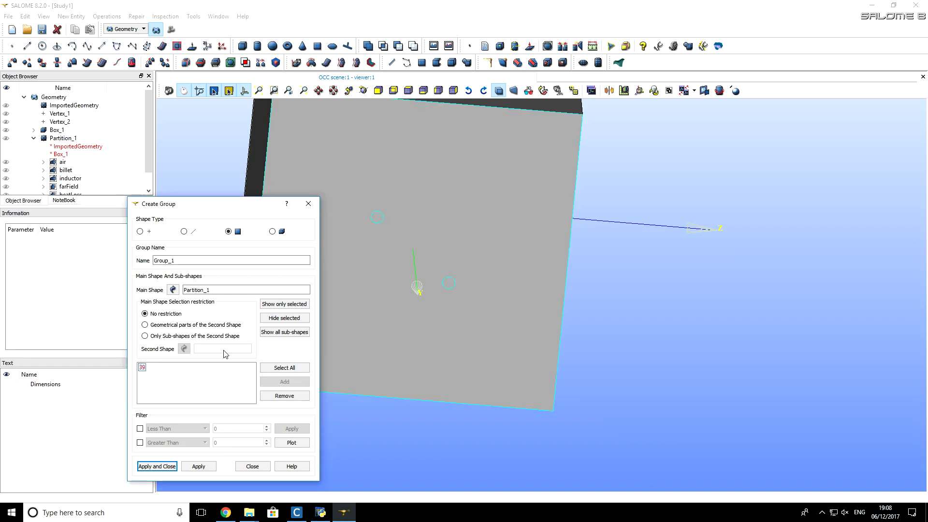
double_click(193, 260)
type("btm")
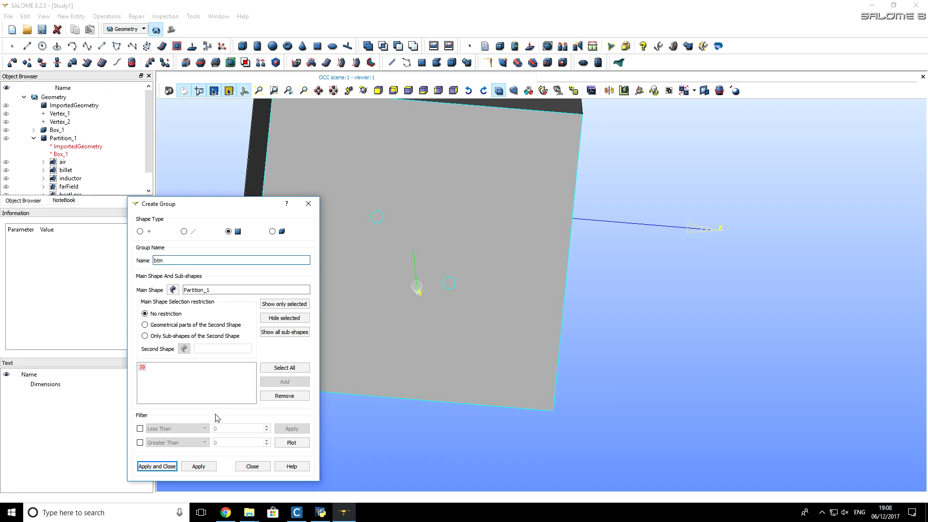
left_click(208, 467)
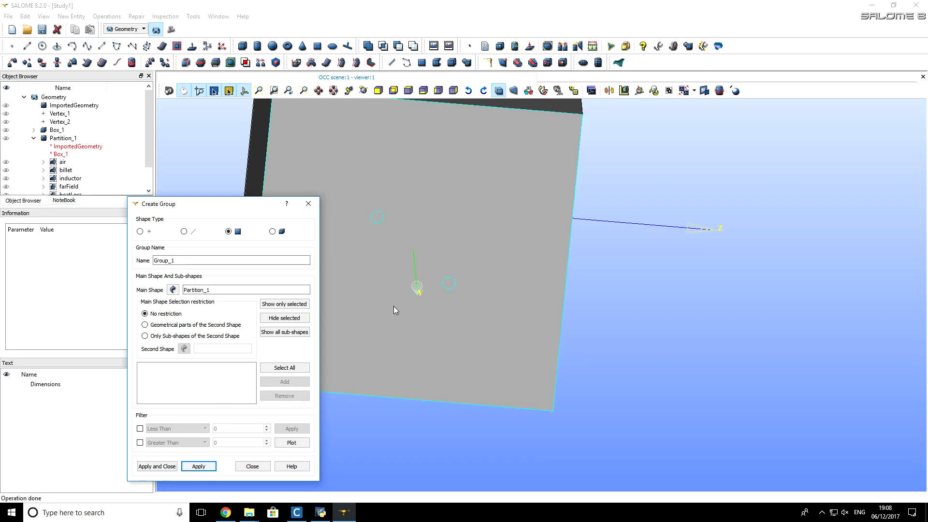
Rotate the box and hide its front face to see the coil inside
right_click_drag(394, 309, 464, 277, "ctrl")
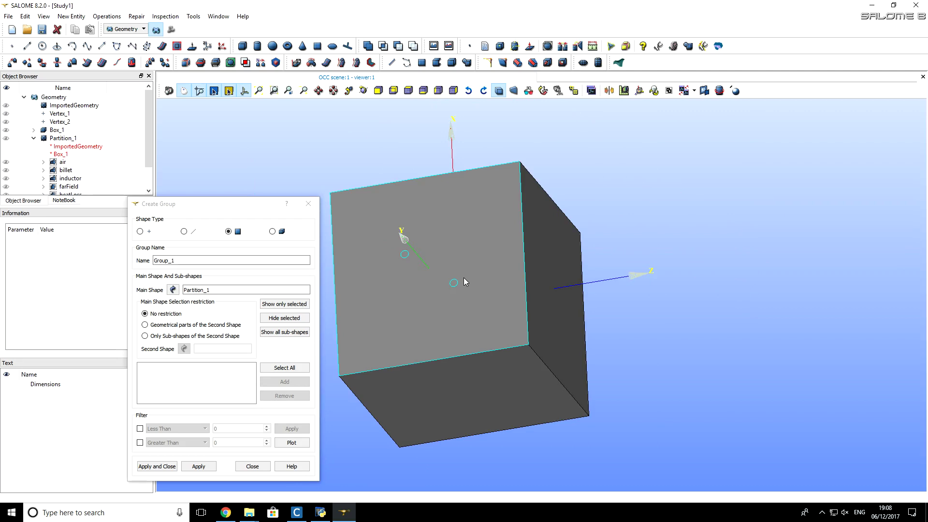
right_click_drag(465, 300, 454, 383, "ctrl")
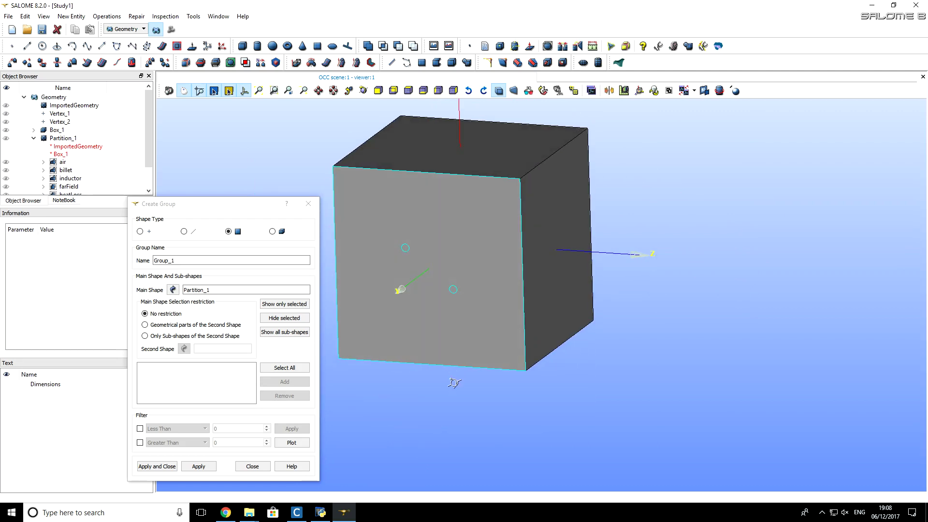
right_click_drag(483, 220, 396, 161, "ctrl")
left_click(445, 238)
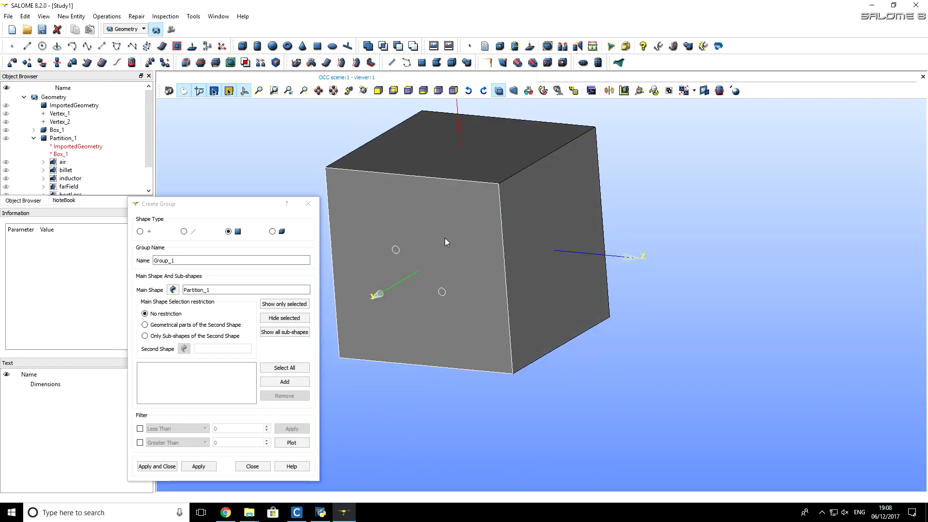
left_click(290, 318)
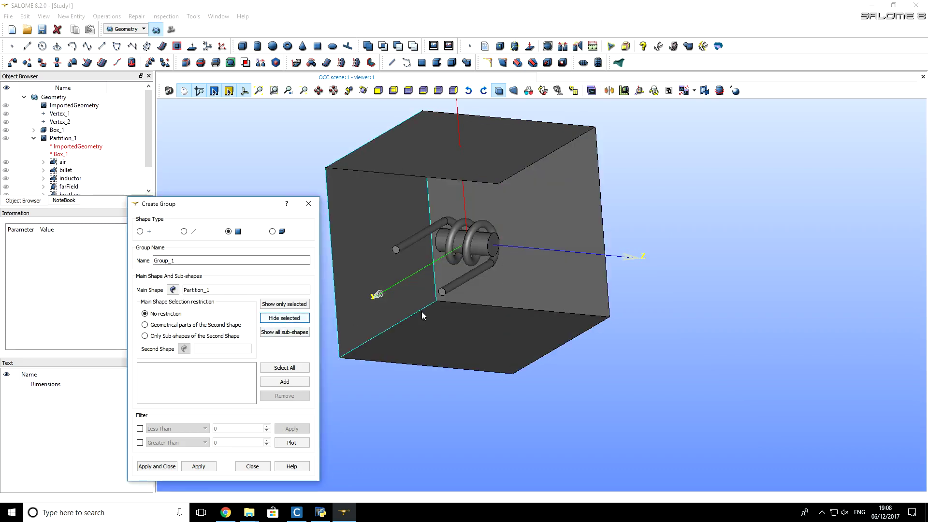
Group the coil leads and ring faces (17, 43, 30) as 'inductor_BC' and finish
scroll(479, 298, "up", 3)
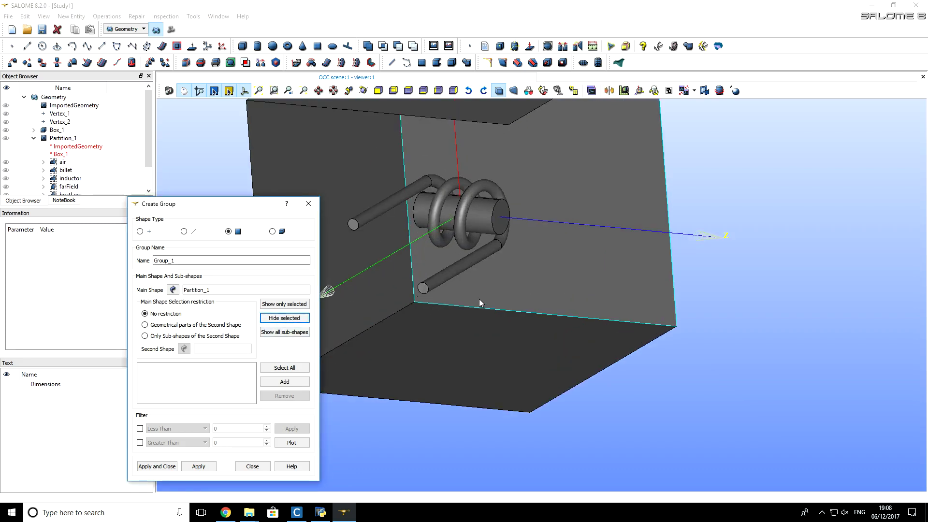
left_click(456, 274)
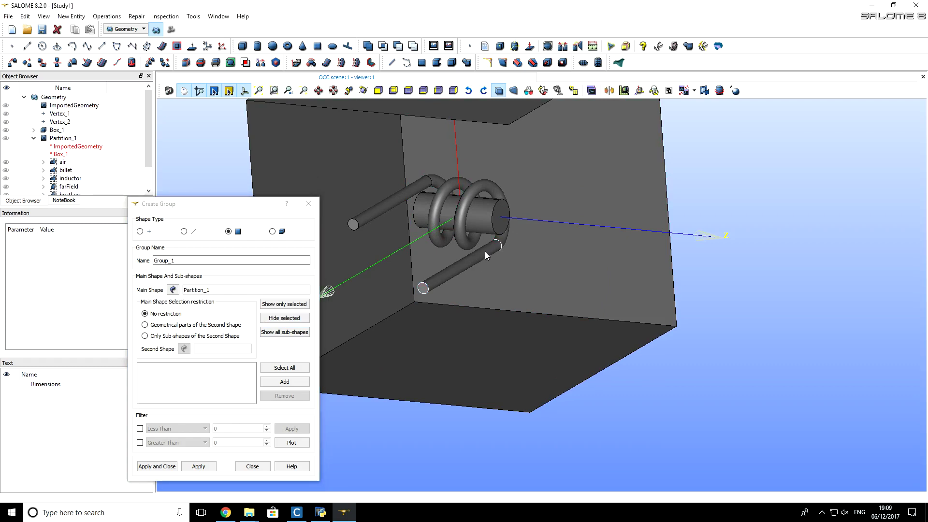
left_click(463, 215, "shift")
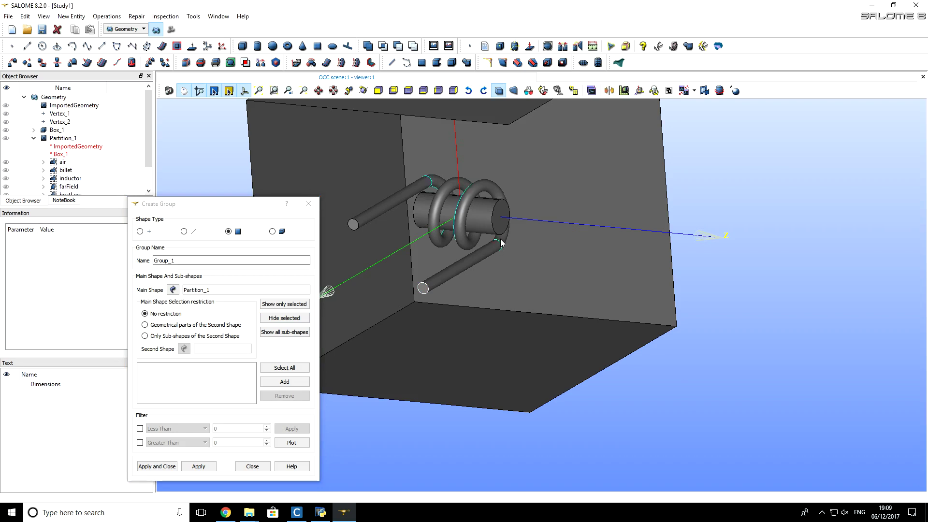
left_click(378, 213, "shift")
left_click(284, 381)
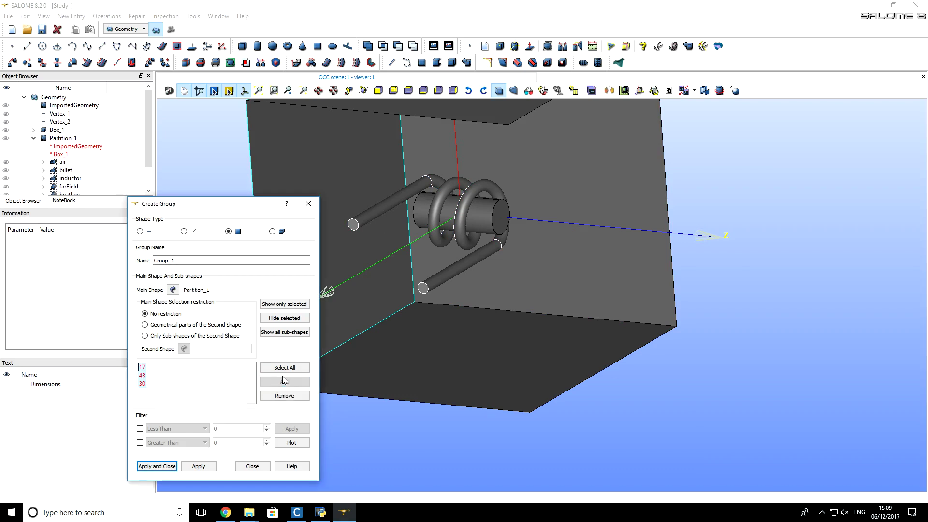
double_click(209, 261)
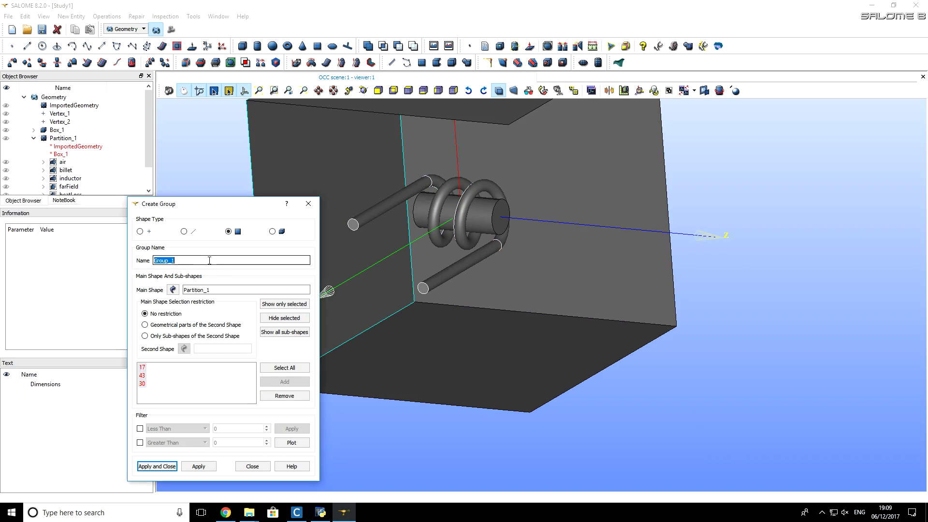
type("inductor_BC")
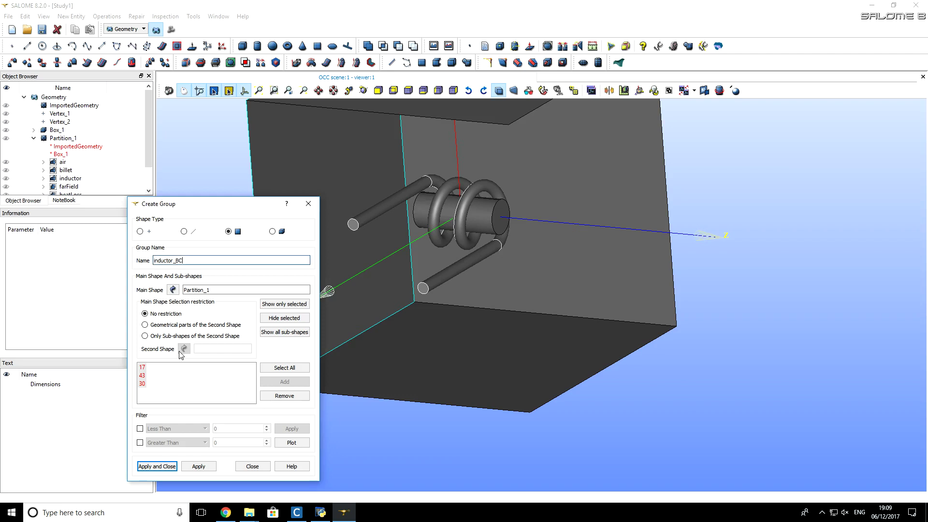
left_click(163, 467)
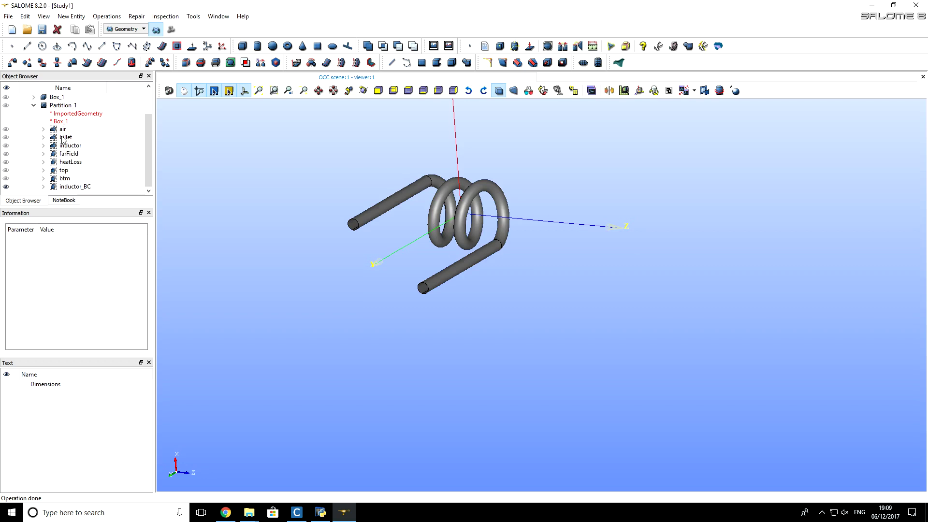
left_click(65, 138)
left_click(69, 147)
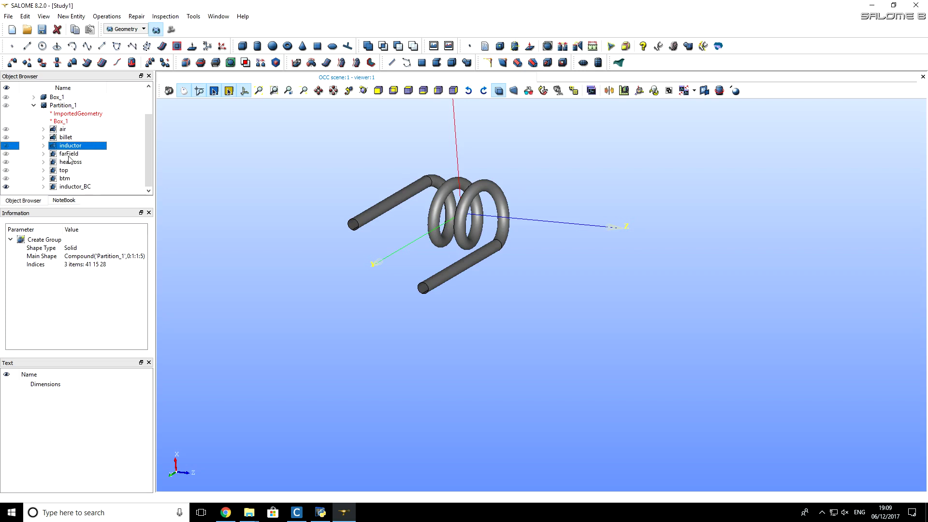
left_click(179, 173)
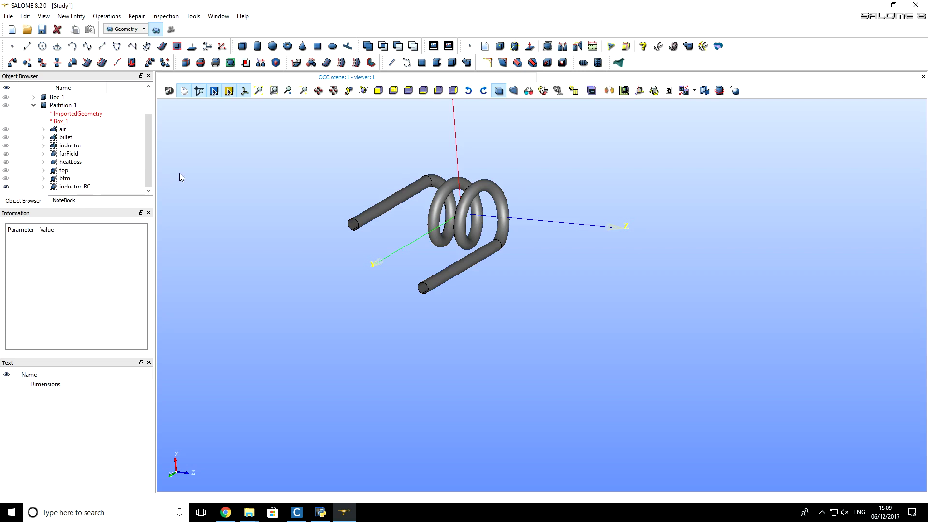